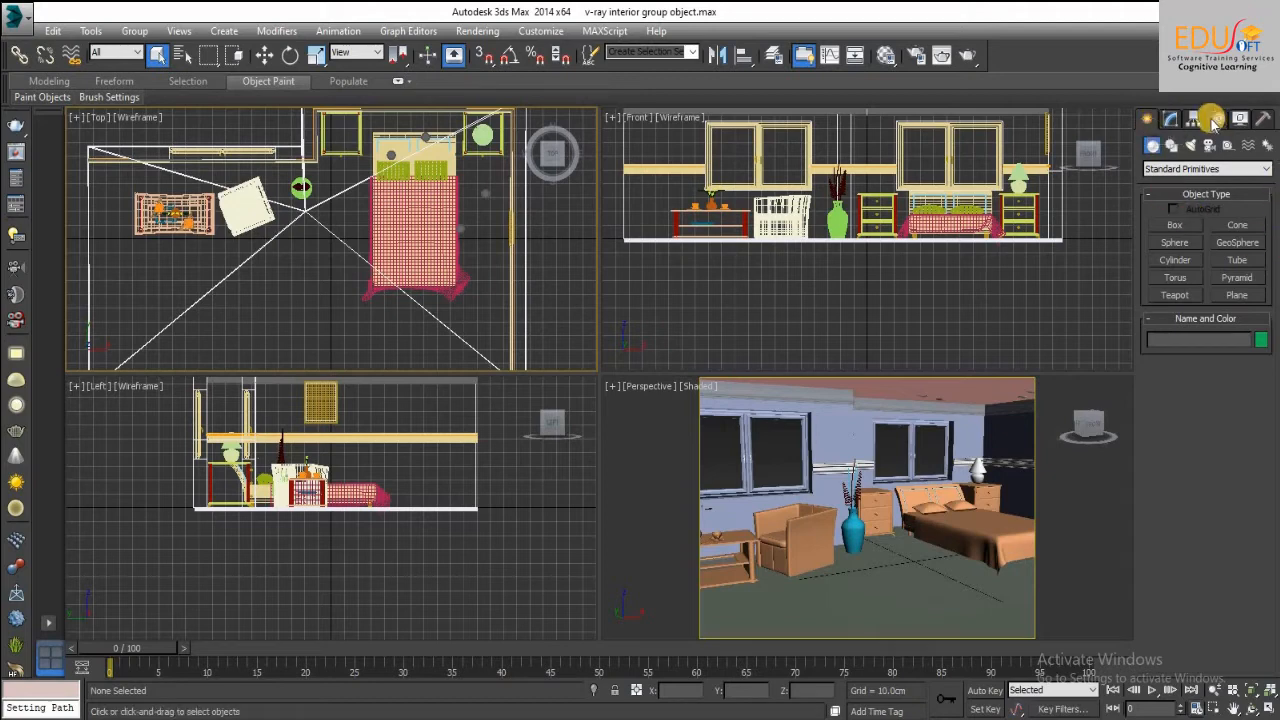
Create a standard Omni light in the top view, on the open floor between the armchair and the bed
{"action": "left_click", "coordinate": [1190, 144]}
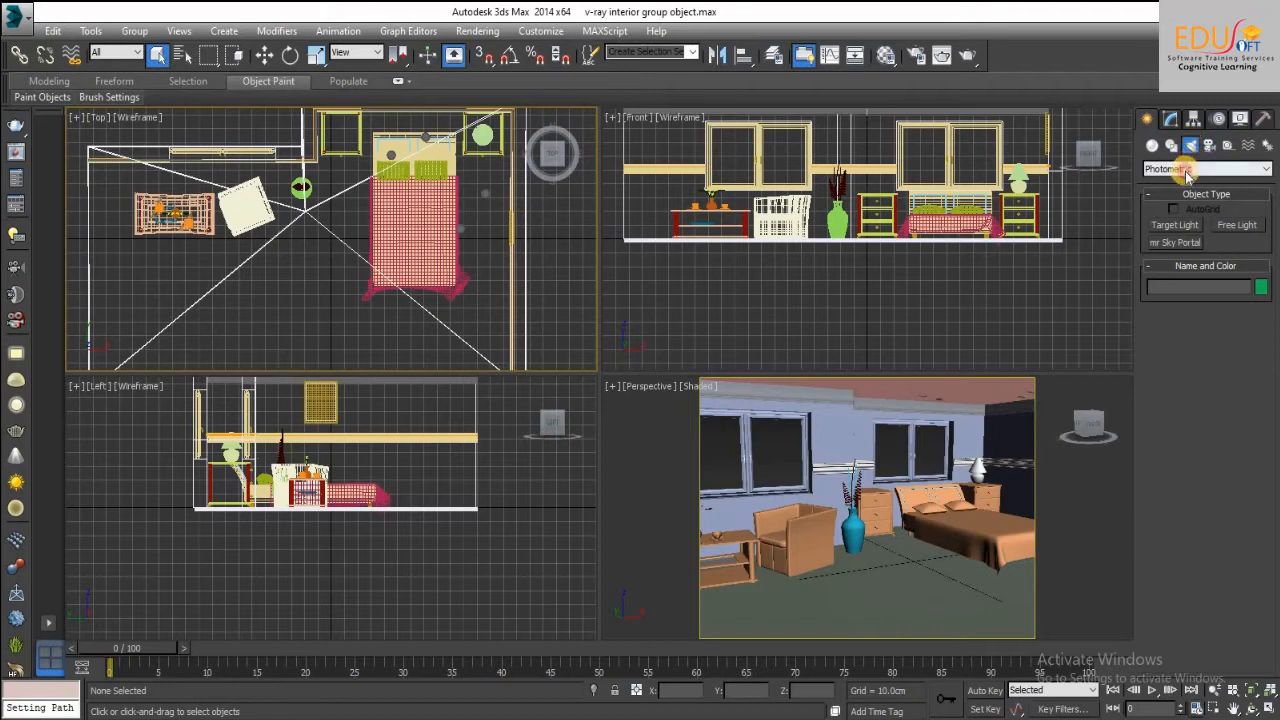
{"action": "left_click", "coordinate": [1188, 168]}
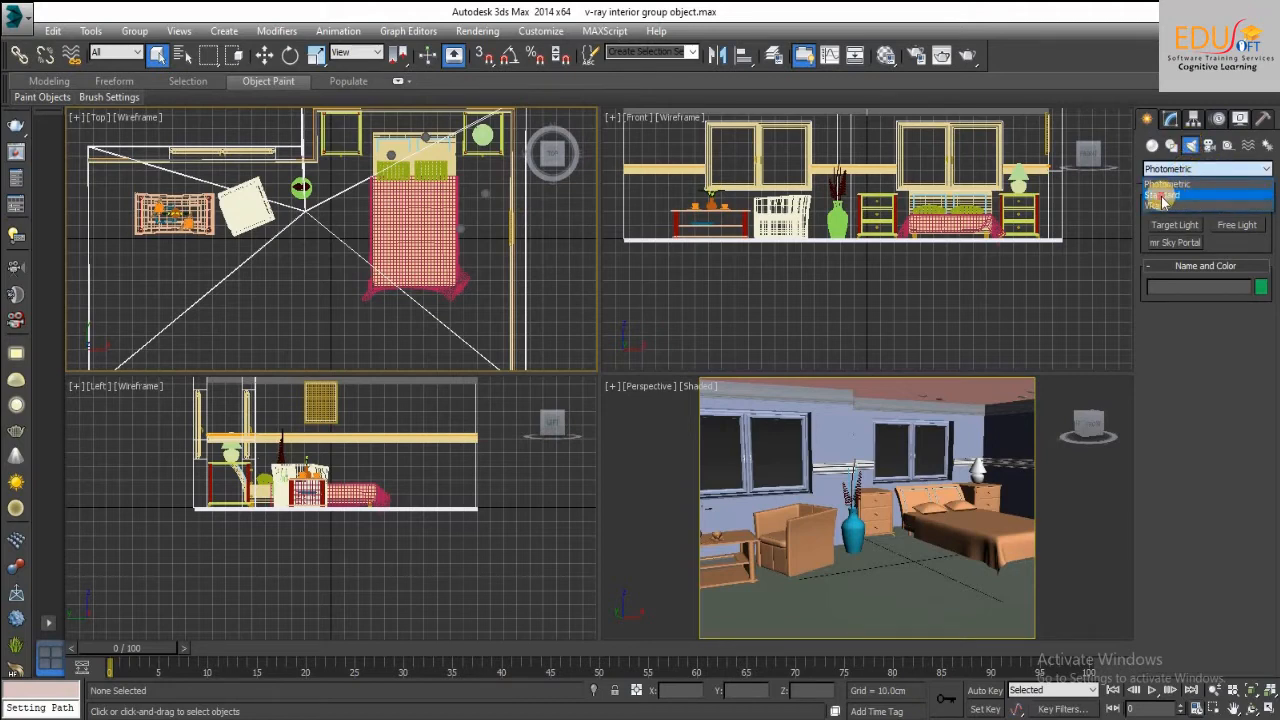
{"action": "left_click", "coordinate": [1178, 196]}
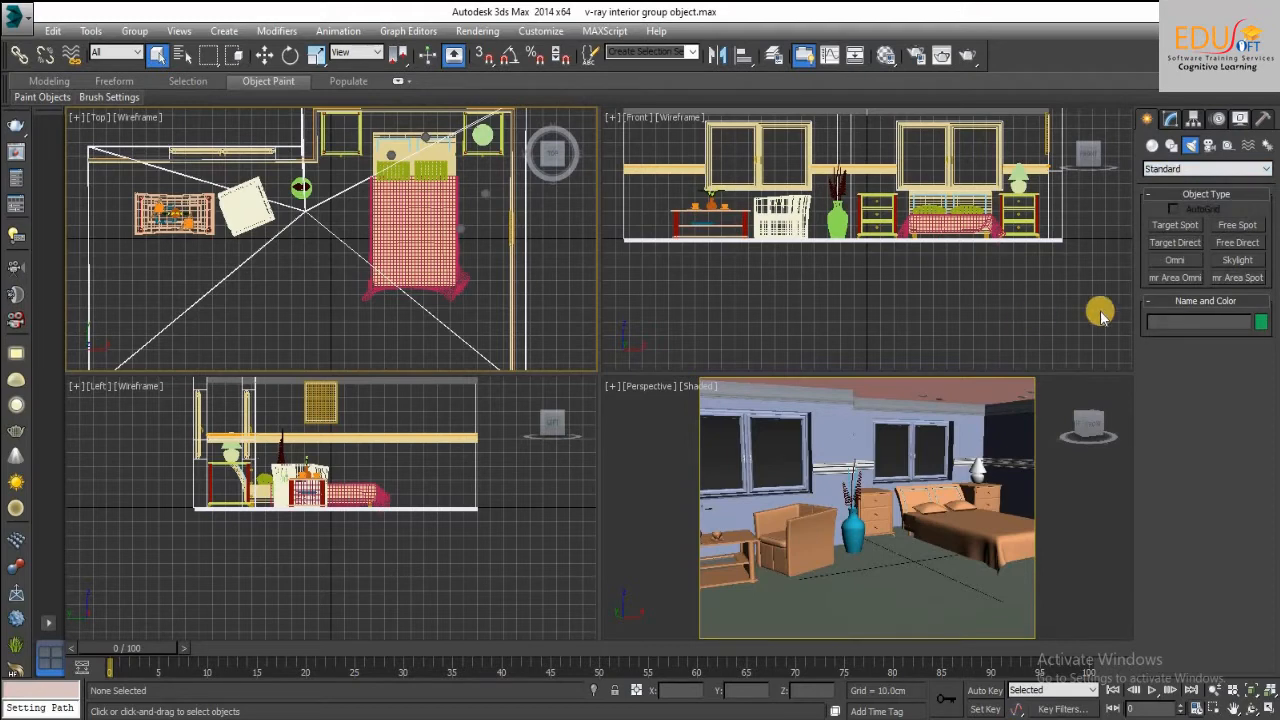
{"action": "left_click", "coordinate": [1175, 264]}
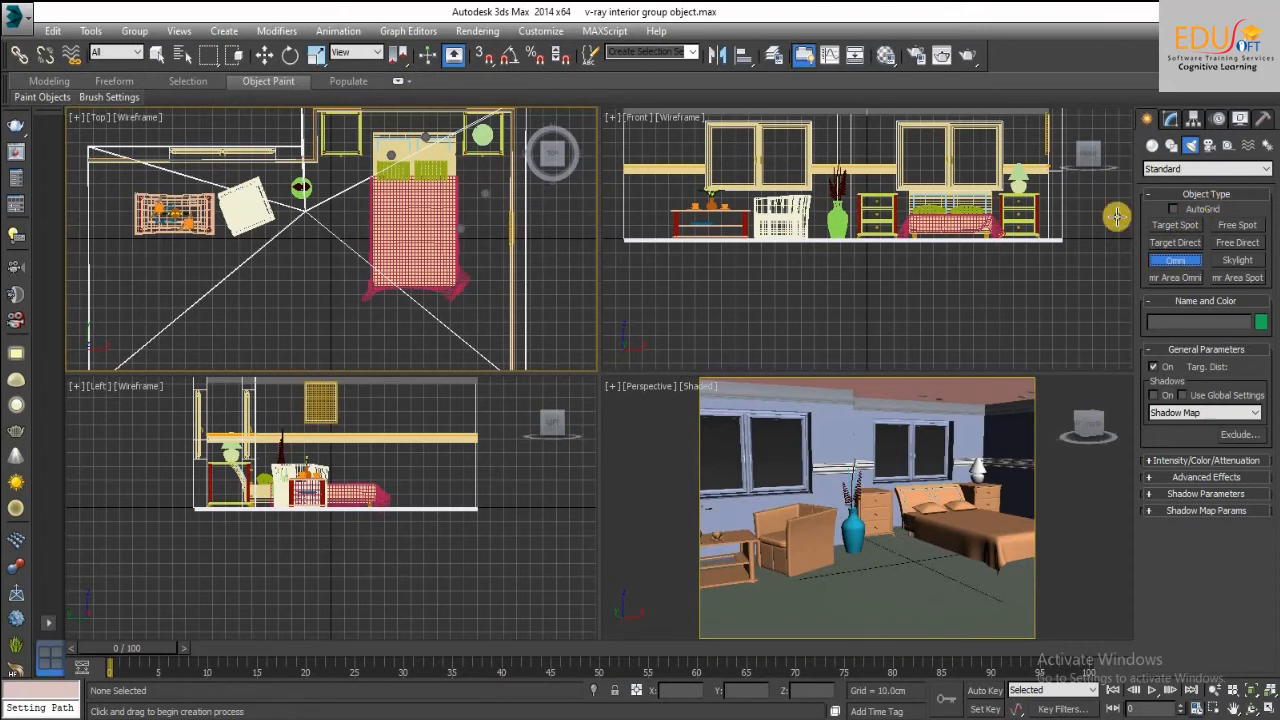
{"action": "left_click", "coordinate": [306, 288]}
{"action": "right_click", "coordinate": [300, 285]}
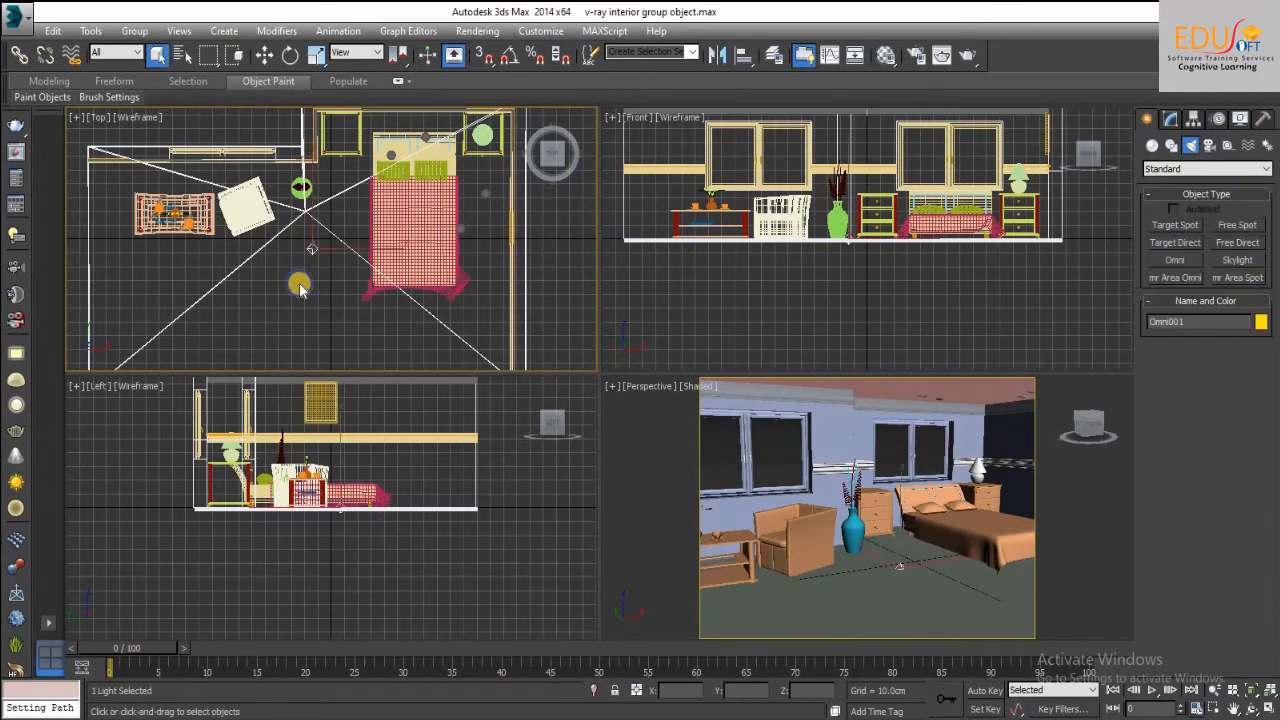
Raise the omni light to about 64 cm in the front view and shift it toward the vase in the top view
{"action": "middle_click_drag", "start_coordinate": [866, 241], "coordinate": [873, 298]}
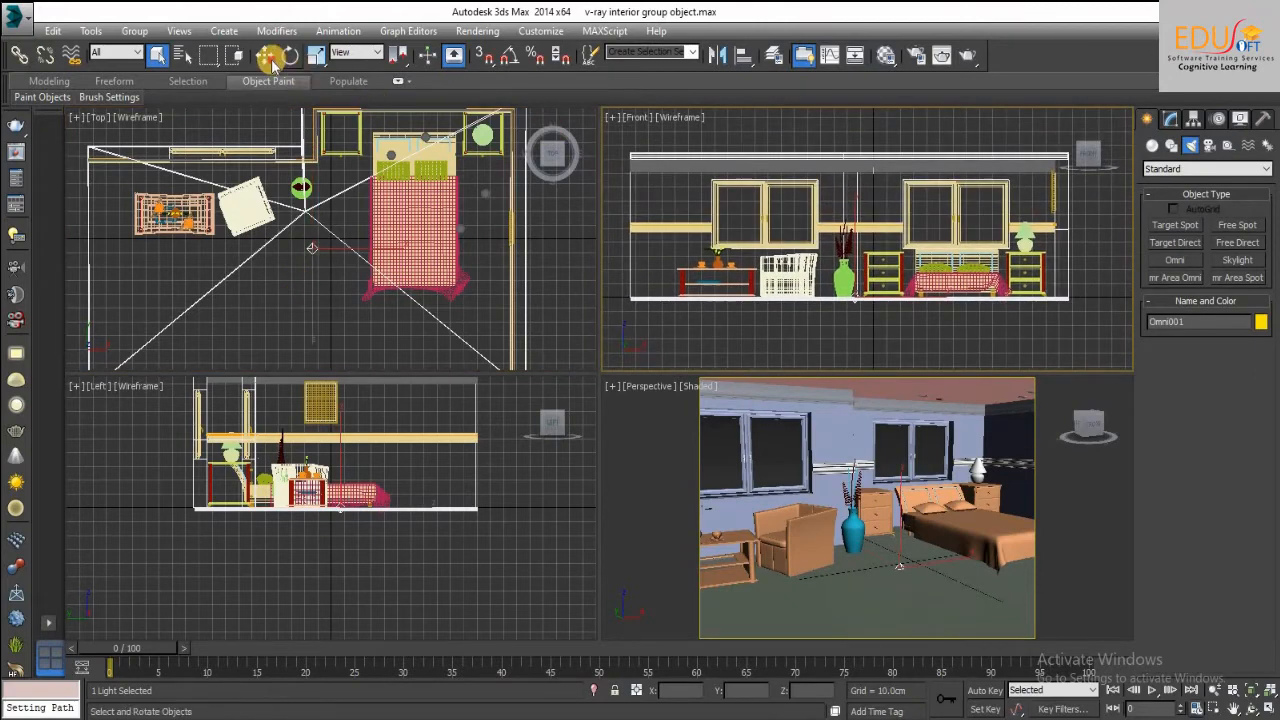
{"action": "left_click", "coordinate": [264, 55]}
{"action": "left_click", "coordinate": [312, 248]}
{"action": "left_click_drag", "start_coordinate": [854, 244], "coordinate": [854, 156]}
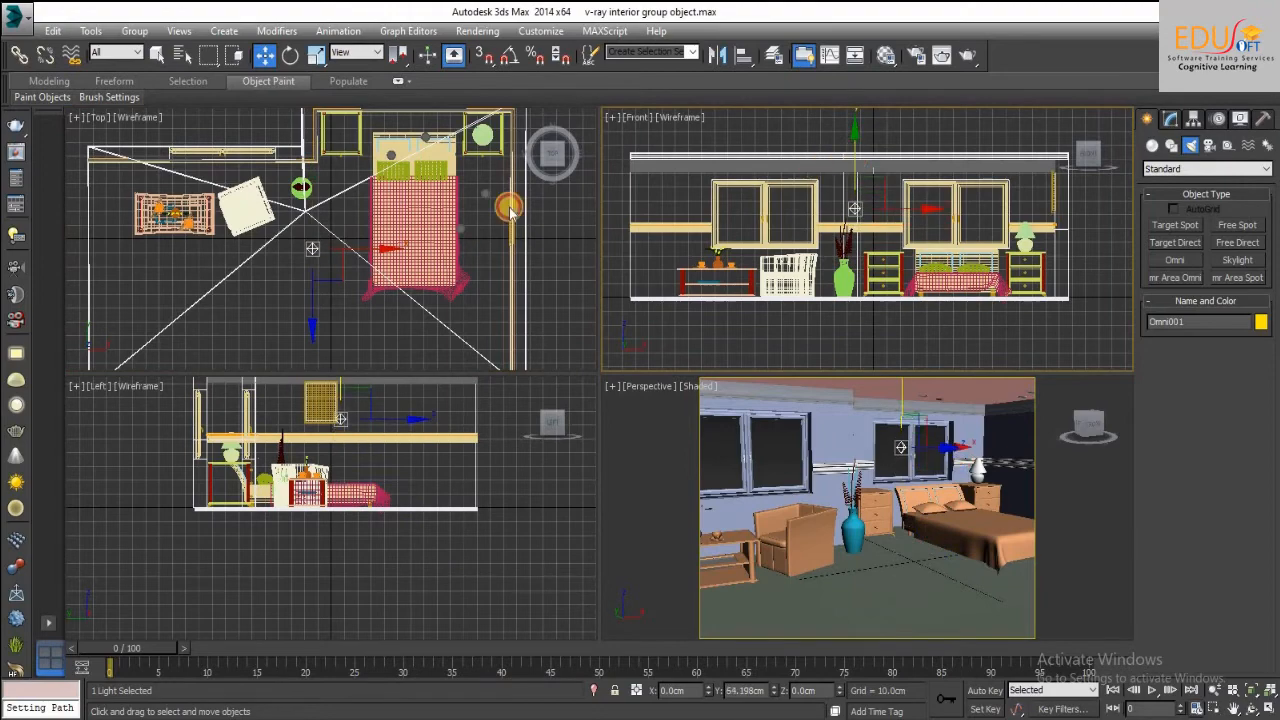
{"action": "right_click", "coordinate": [333, 234]}
{"action": "left_click_drag", "start_coordinate": [332, 220], "coordinate": [326, 205]}
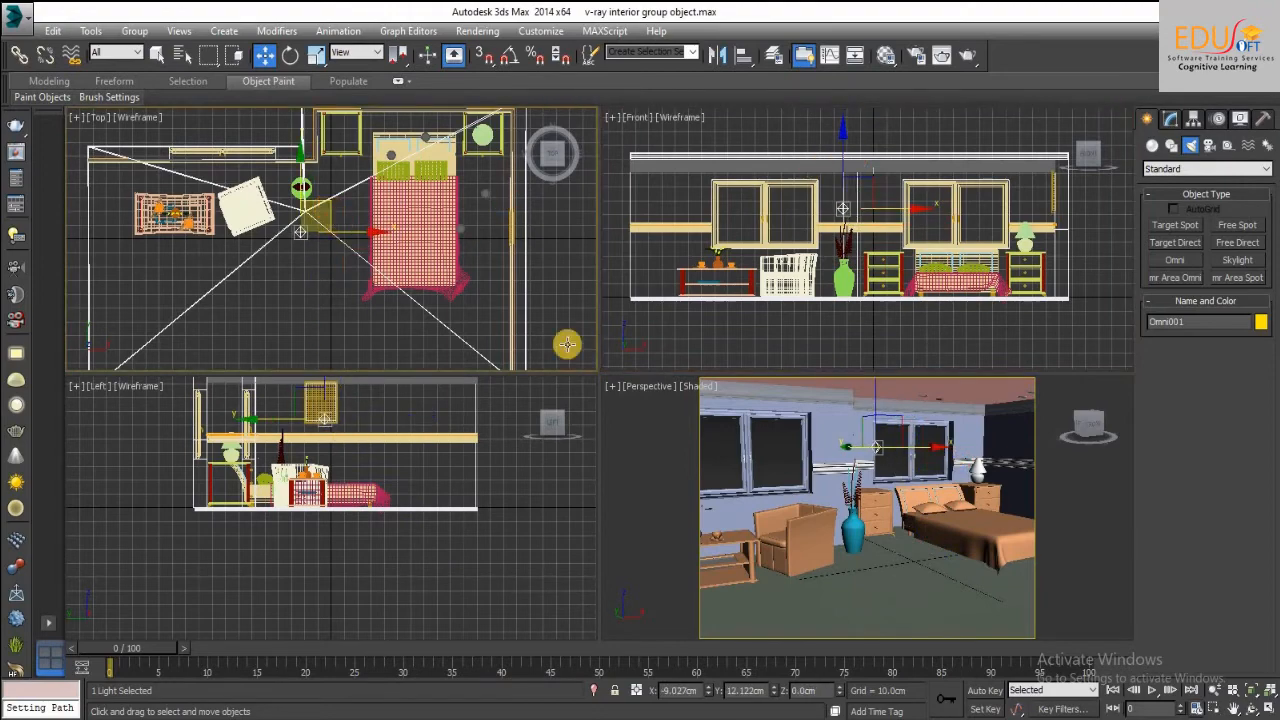
Maximize the perspective view and raise the omni light to a height of about 85.5 cm, keeping it selected
{"action": "right_click", "coordinate": [831, 505]}
{"action": "key", "text": "alt+w"}
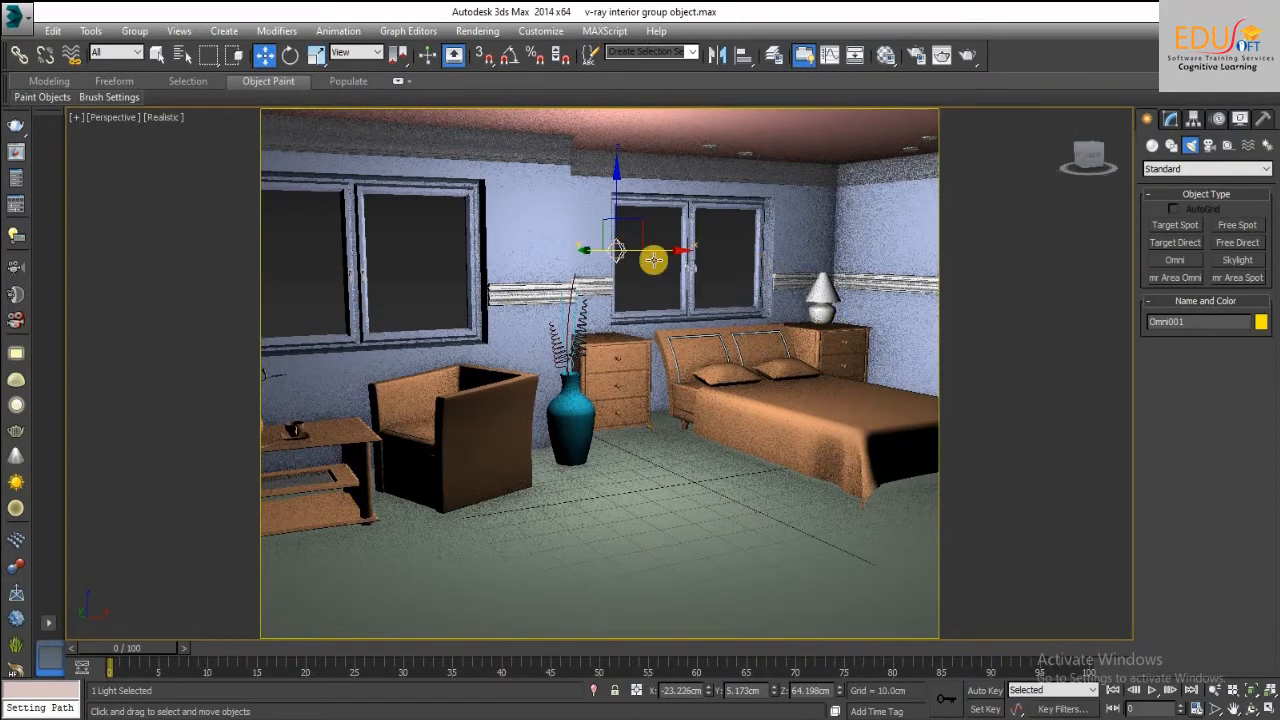
{"action": "left_click_drag", "start_coordinate": [616, 200], "coordinate": [620, 112]}
{"action": "left_click", "coordinate": [603, 283]}
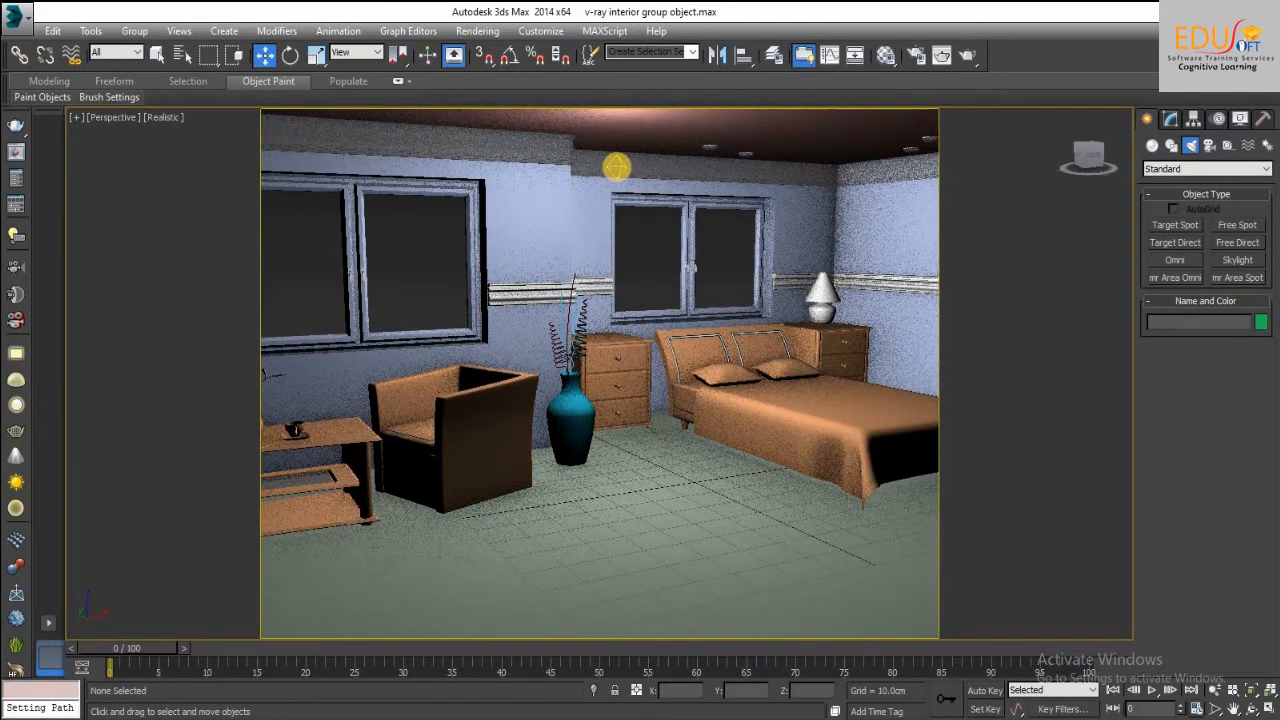
{"action": "left_click", "coordinate": [617, 167]}
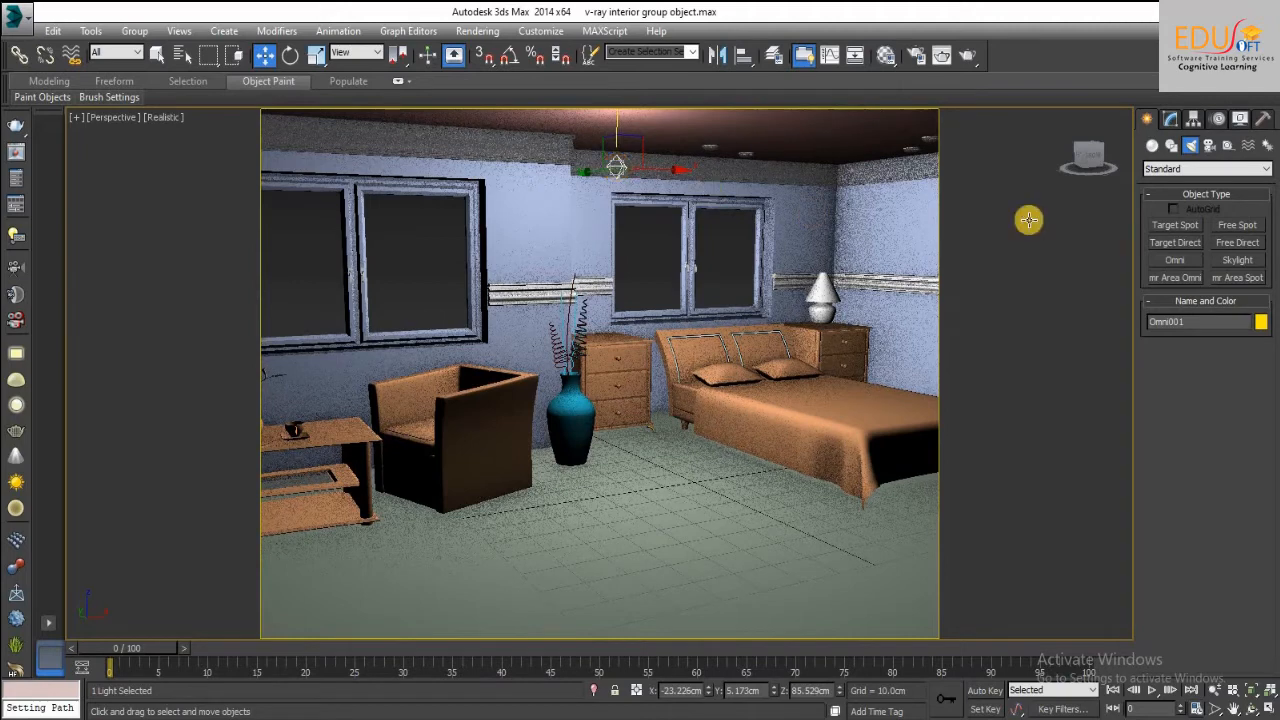
Toggle the omni light off and on to compare the room's lighting, leave it on, and enable its shadows
{"action": "left_click", "coordinate": [1171, 120]}
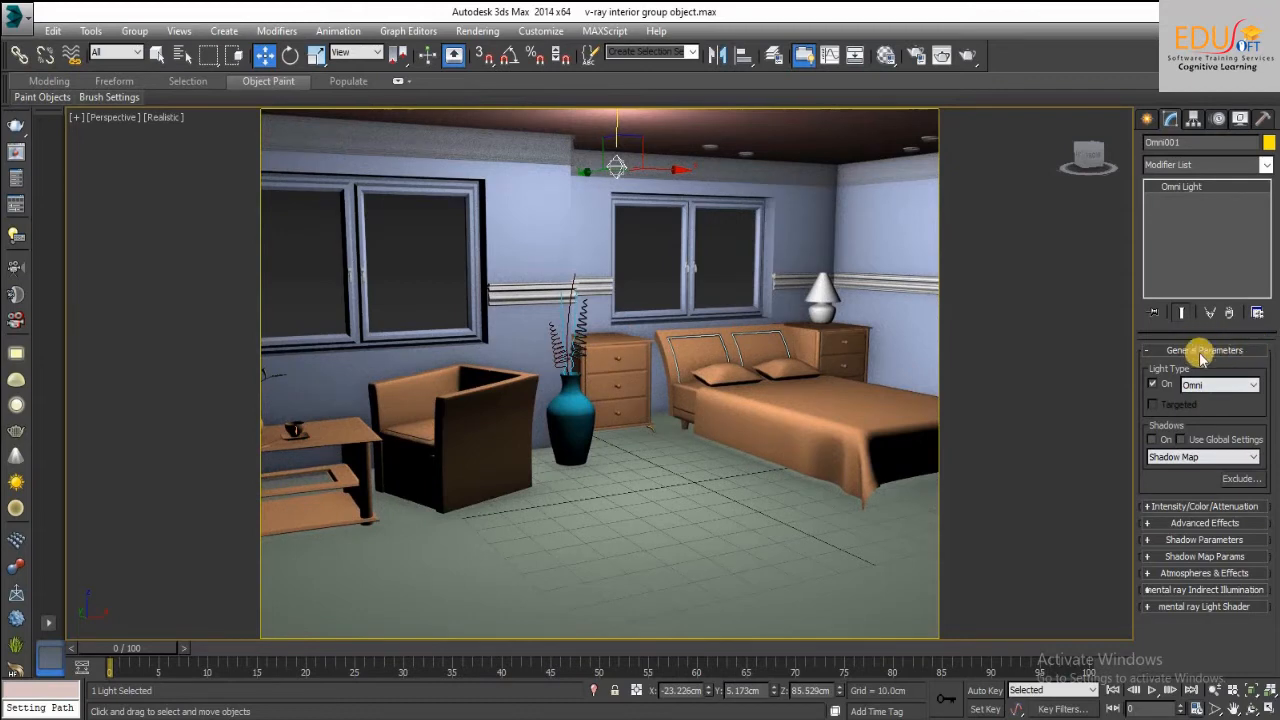
{"action": "left_click", "coordinate": [1158, 385]}
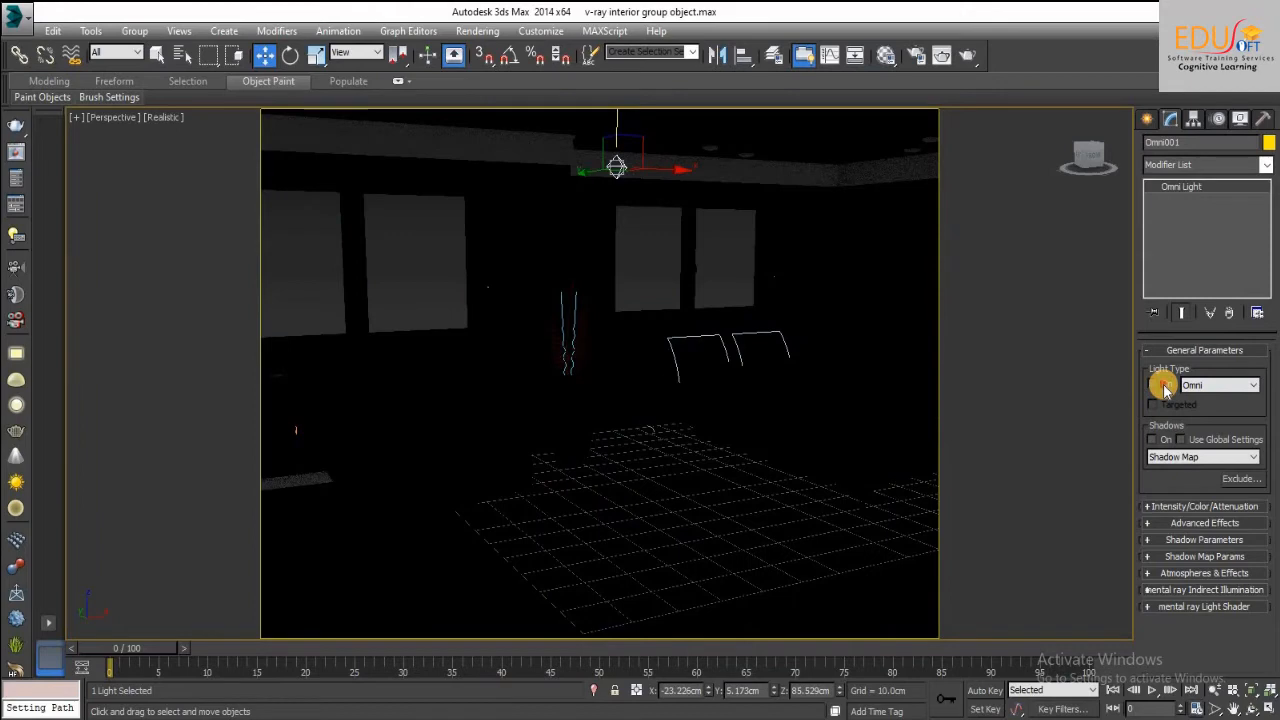
{"action": "left_click", "coordinate": [1160, 386]}
{"action": "left_click", "coordinate": [1160, 386]}
{"action": "left_click", "coordinate": [1163, 387]}
{"action": "left_click", "coordinate": [1163, 387]}
{"action": "left_click", "coordinate": [1162, 386]}
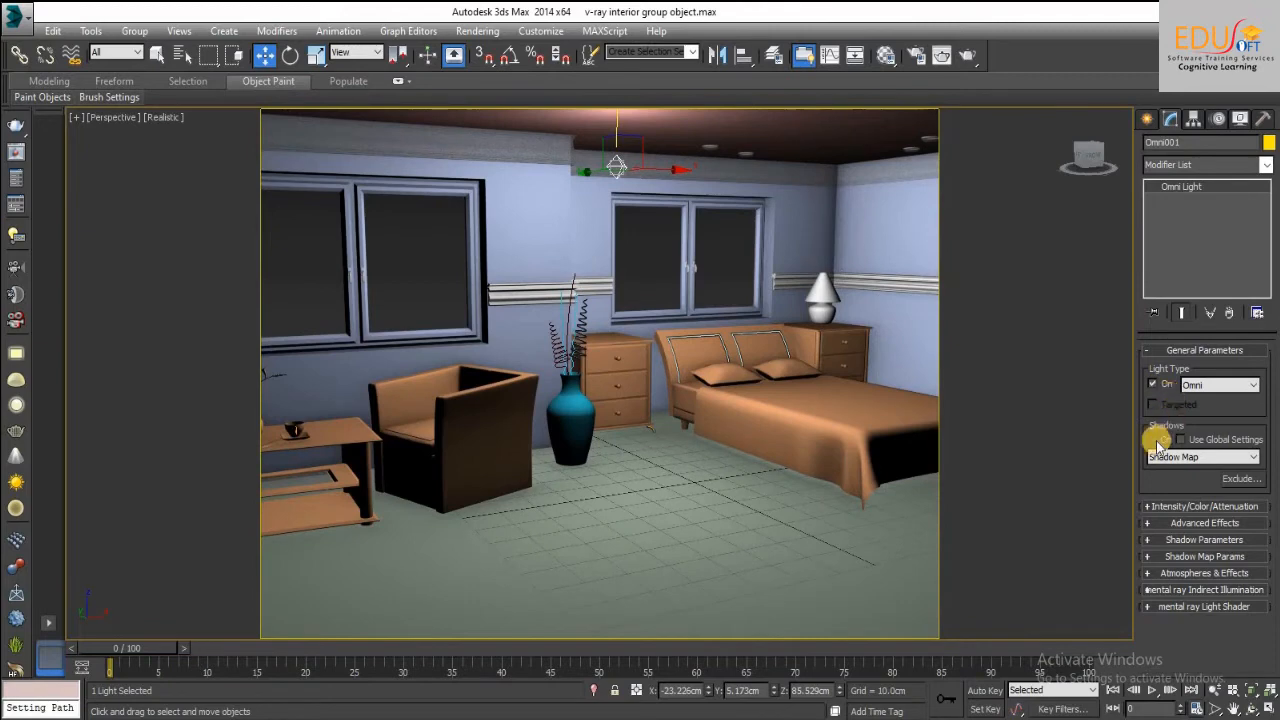
{"action": "left_click", "coordinate": [1155, 440]}
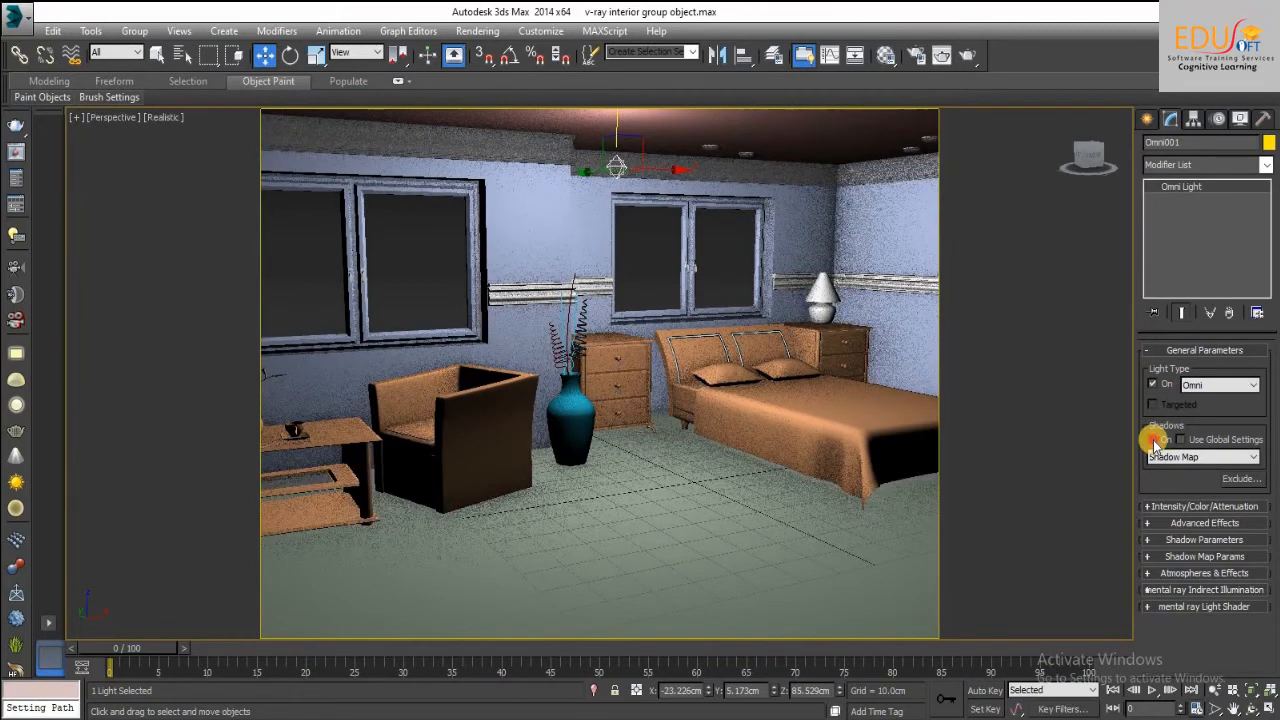
Exclude the lamp and seat groups from both illumination and shadow casting of the omni light, and render the perspective view
{"action": "left_click", "coordinate": [1241, 481]}
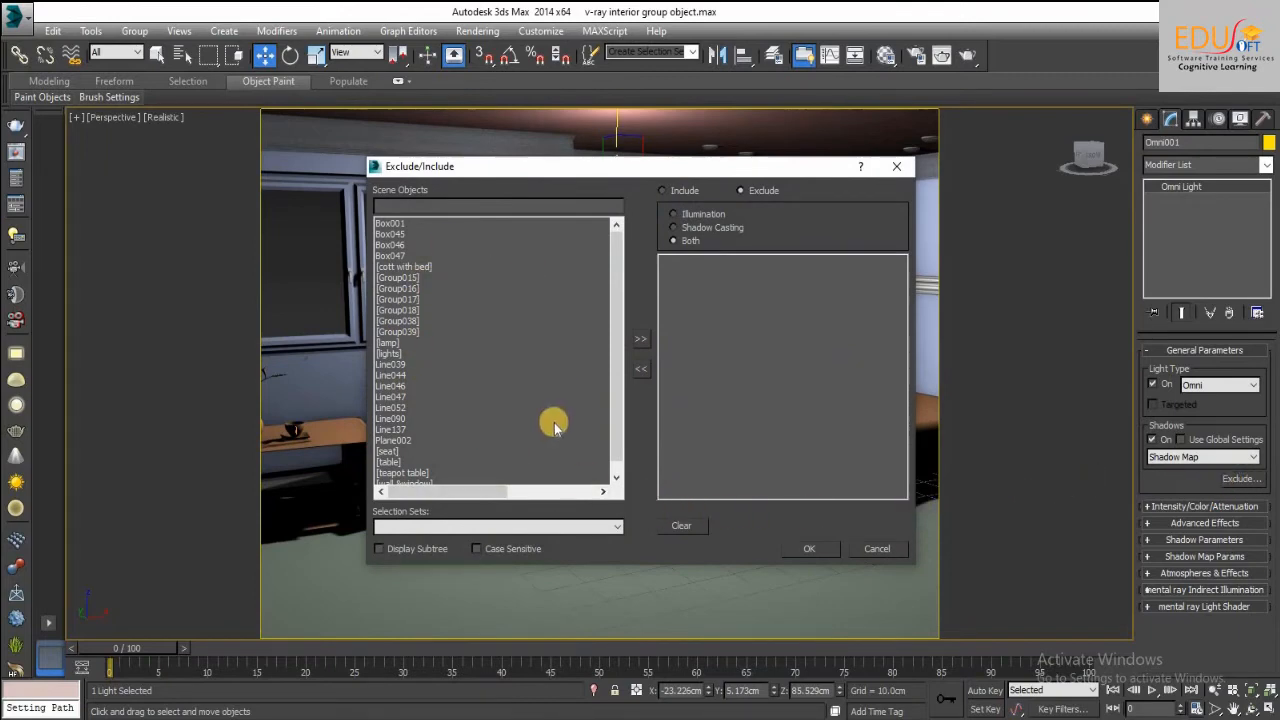
{"action": "left_click", "coordinate": [387, 343]}
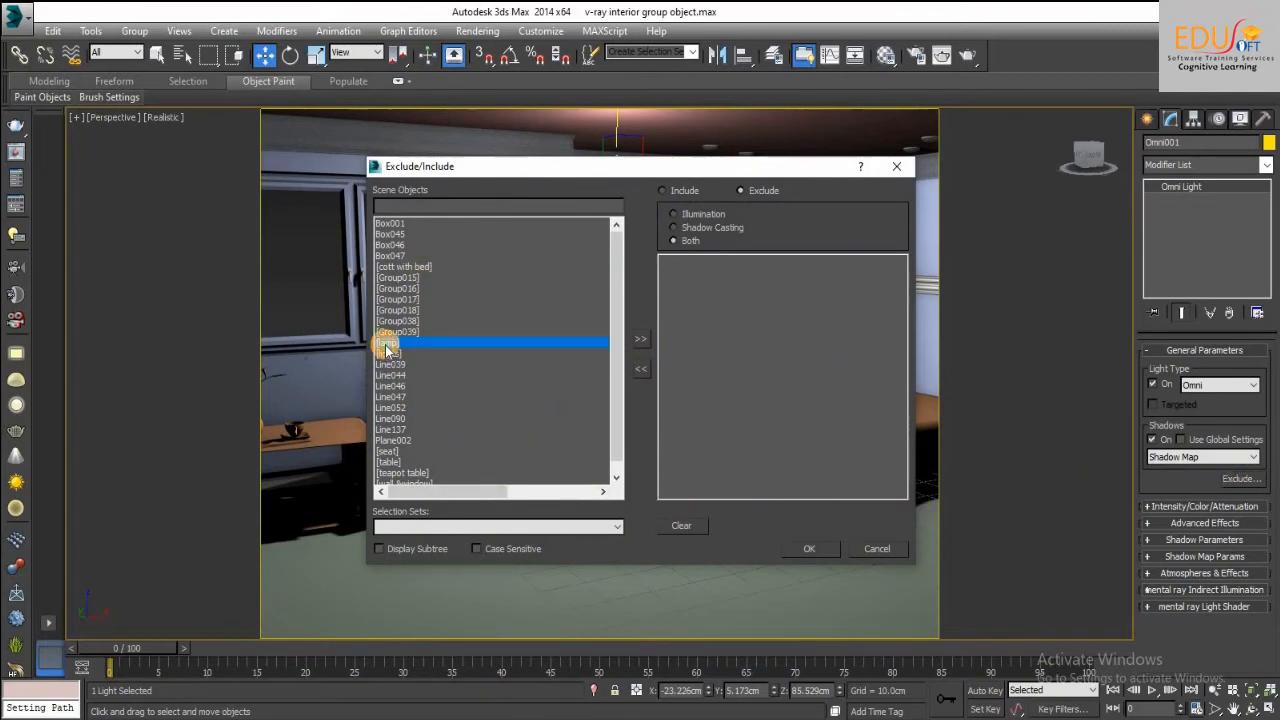
{"action": "left_click", "coordinate": [641, 340]}
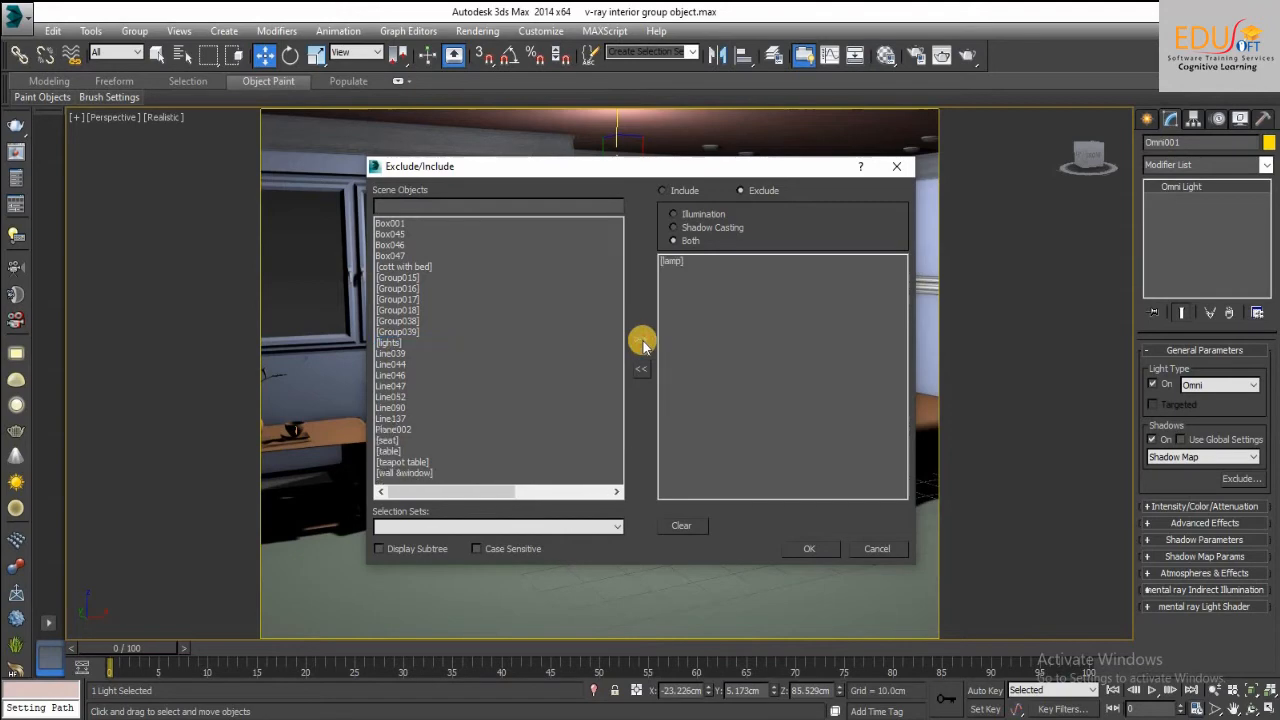
{"action": "left_click", "coordinate": [387, 440]}
{"action": "left_click", "coordinate": [640, 342]}
{"action": "left_click", "coordinate": [809, 548]}
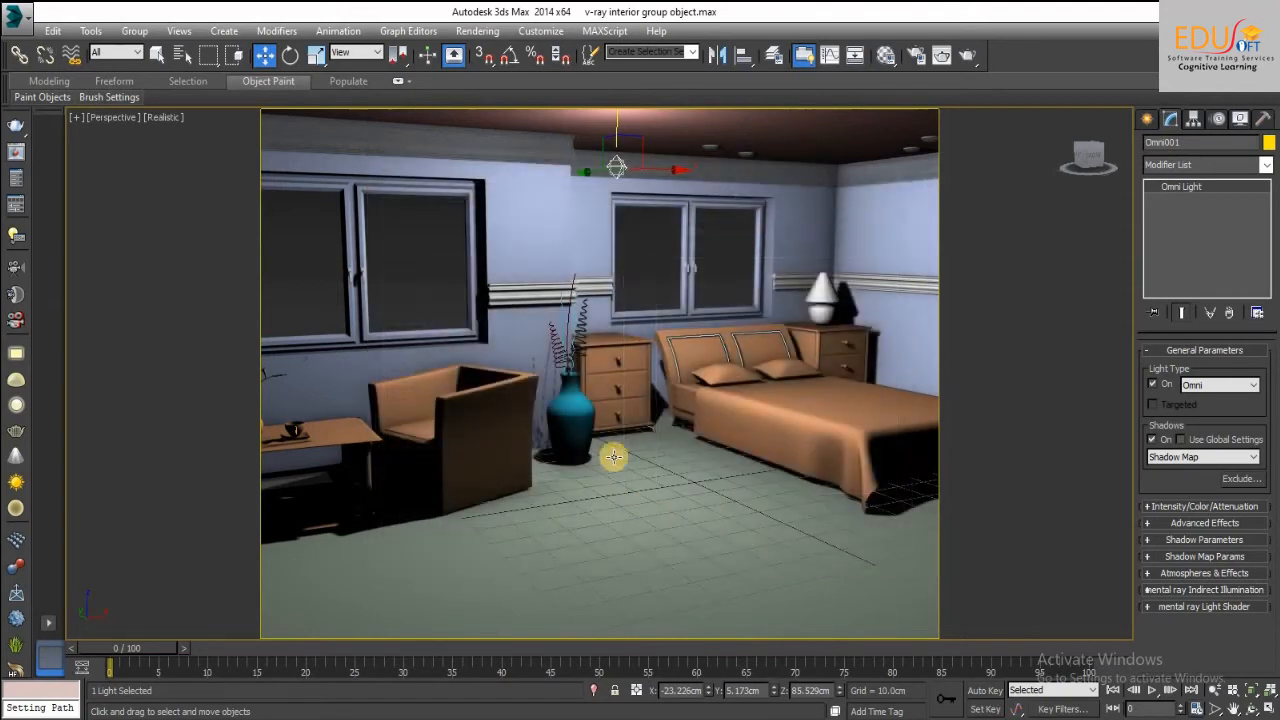
{"action": "left_click", "coordinate": [968, 54]}
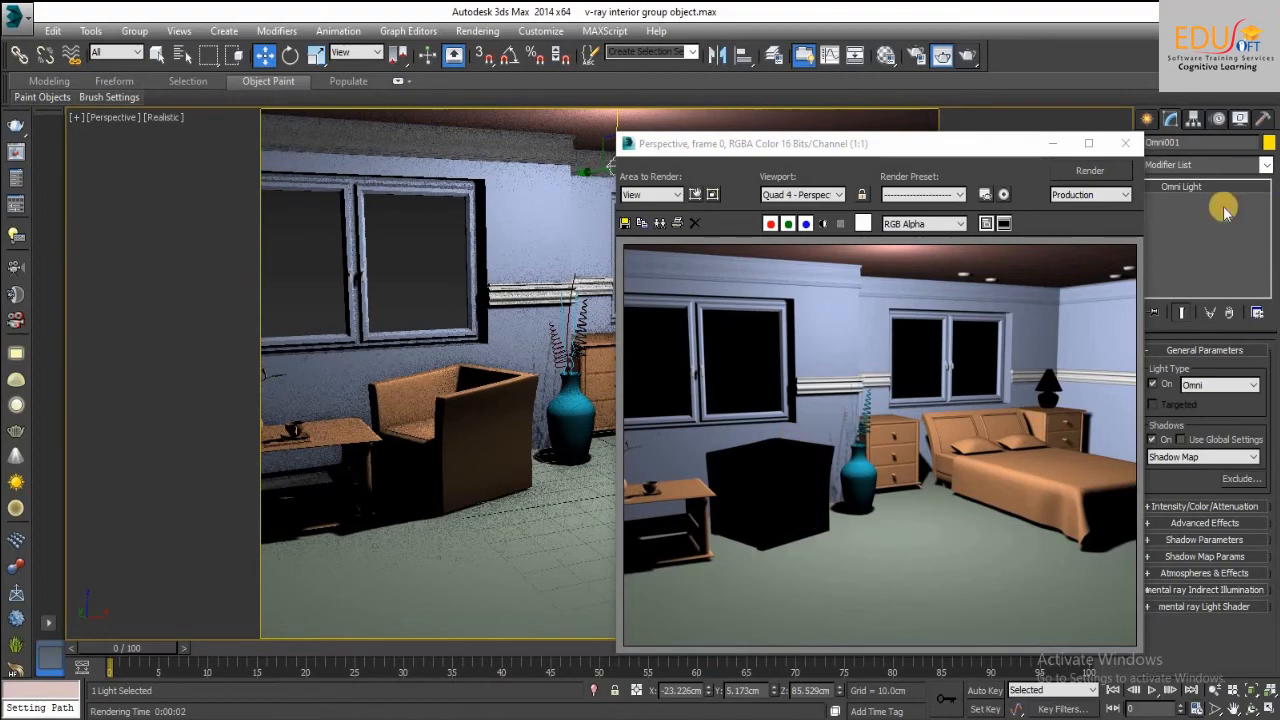
{"action": "left_click", "coordinate": [1125, 143]}
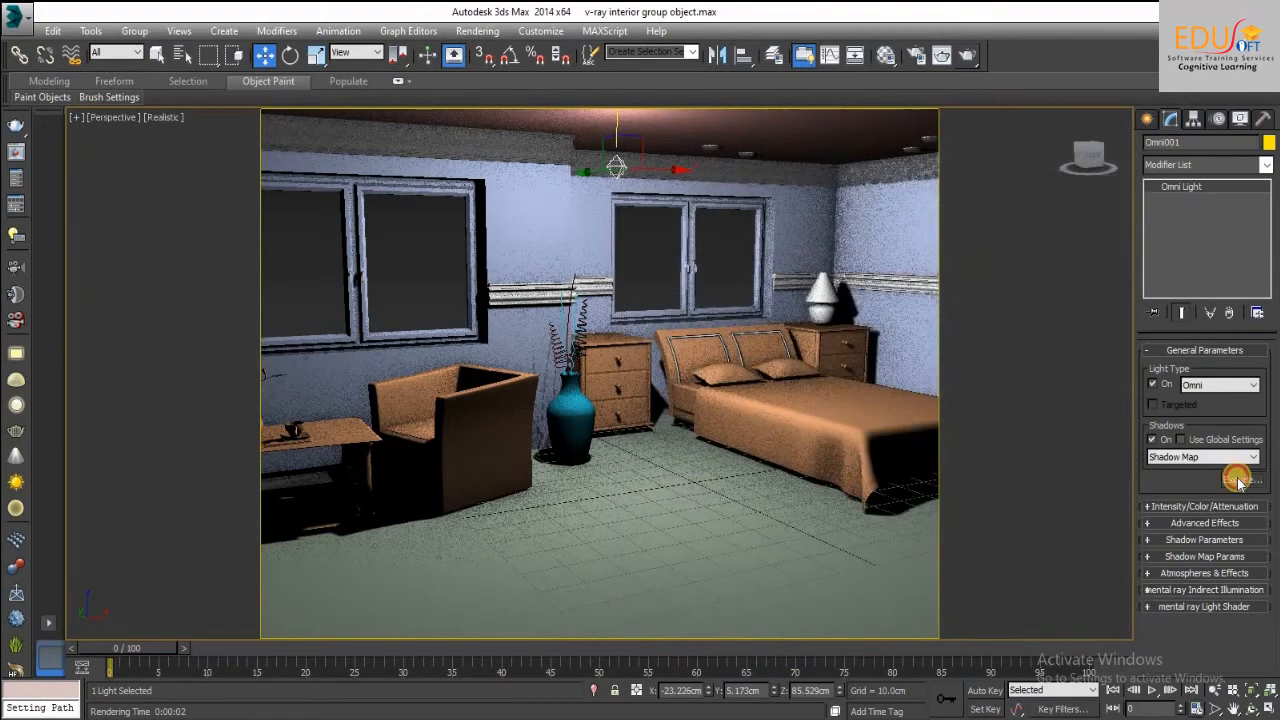
Remove the lamp and seat groups from the omni light's exclusion list and render the perspective view again
{"action": "left_click", "coordinate": [1238, 480]}
{"action": "left_click_drag", "start_coordinate": [668, 261], "coordinate": [670, 272]}
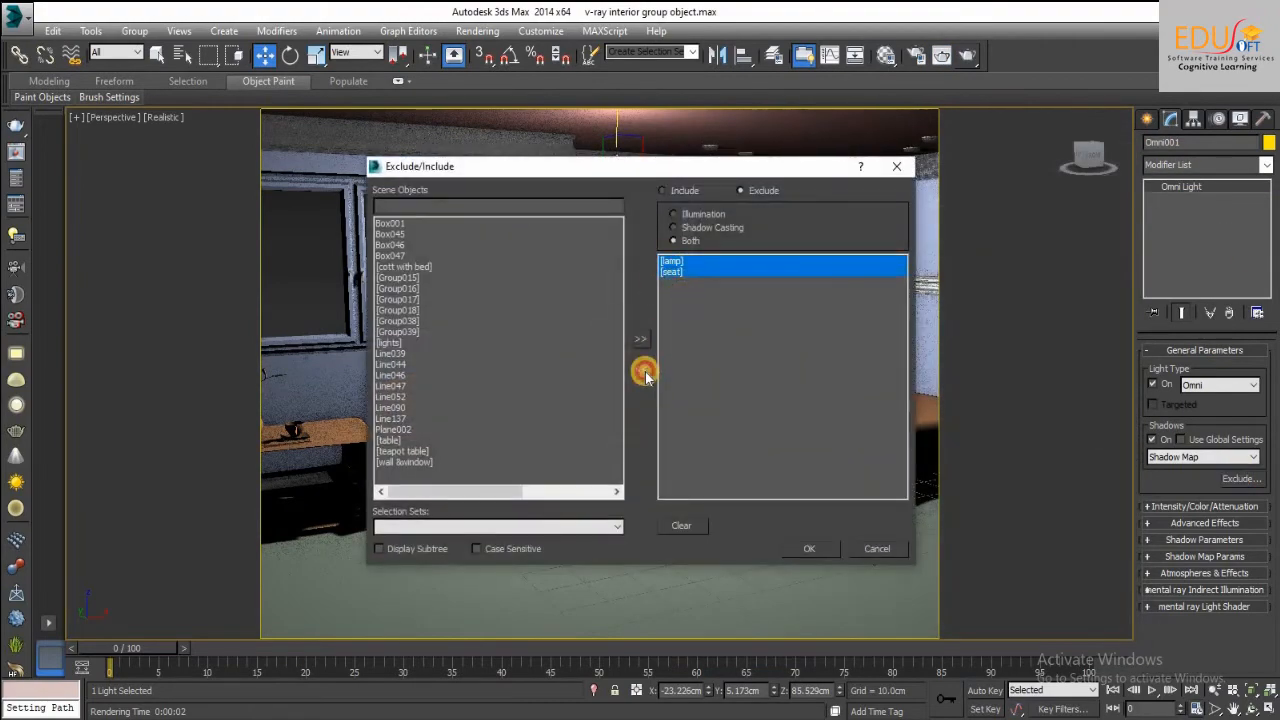
{"action": "left_click", "coordinate": [641, 369]}
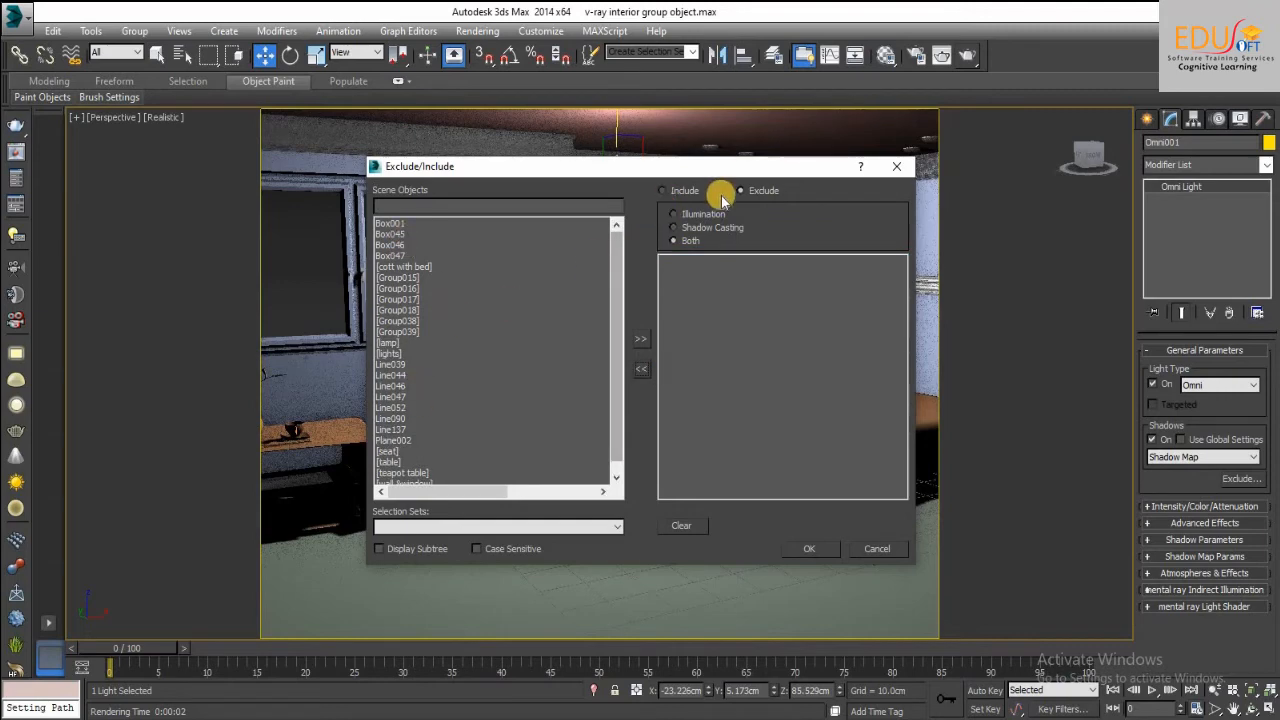
{"action": "left_click", "coordinate": [803, 548]}
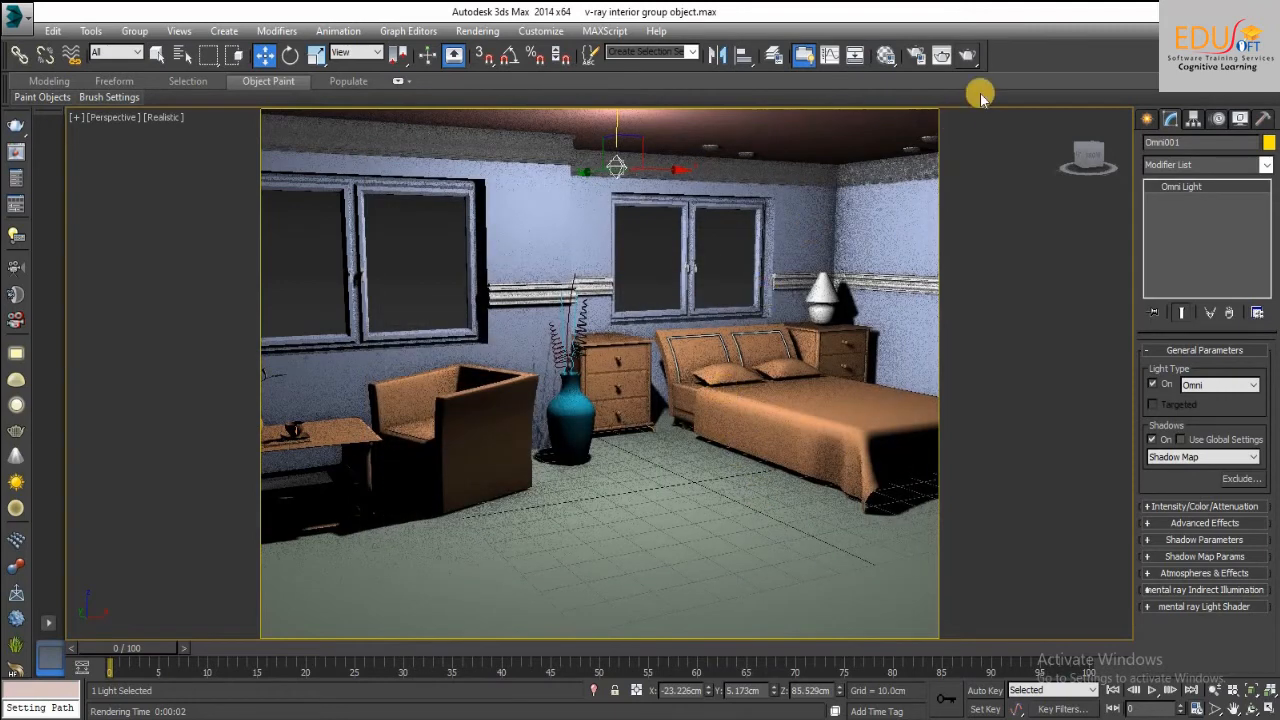
{"action": "left_click", "coordinate": [942, 55]}
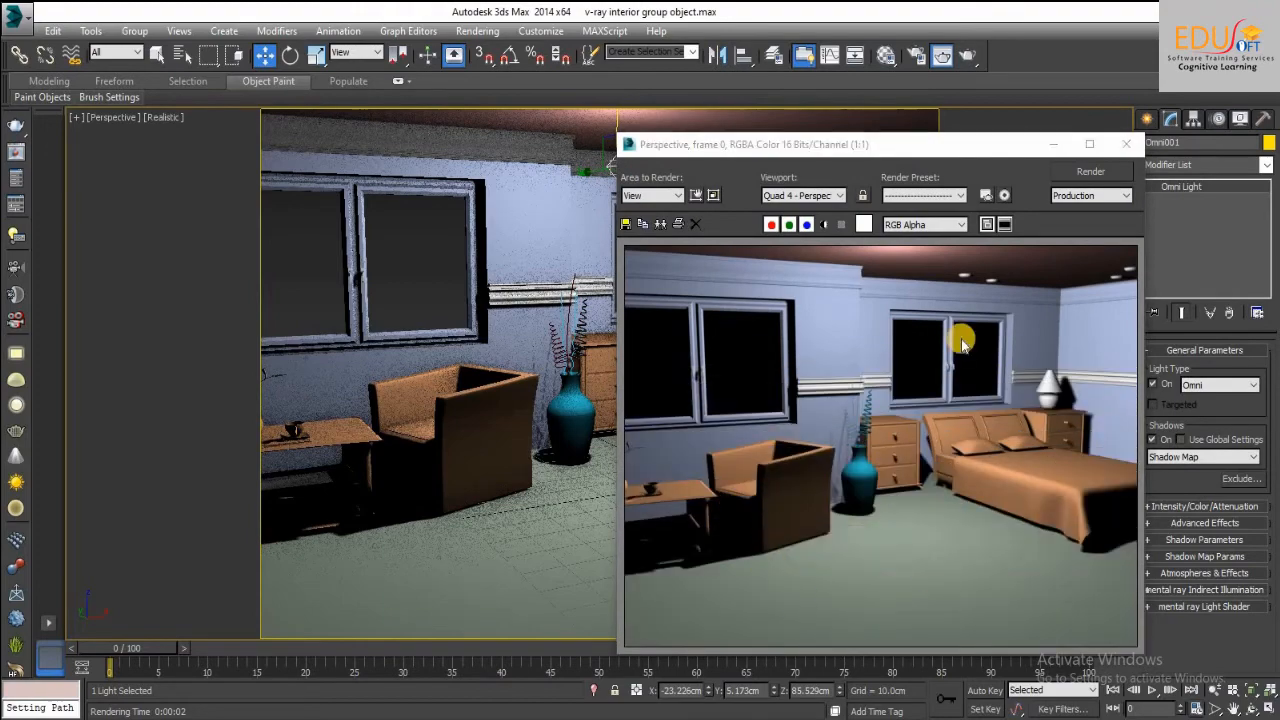
{"action": "left_click", "coordinate": [1126, 144]}
Set the omni light's intensity multiplier to 2 and view the effect in the maximized perspective view
{"action": "key", "text": "alt+w"}
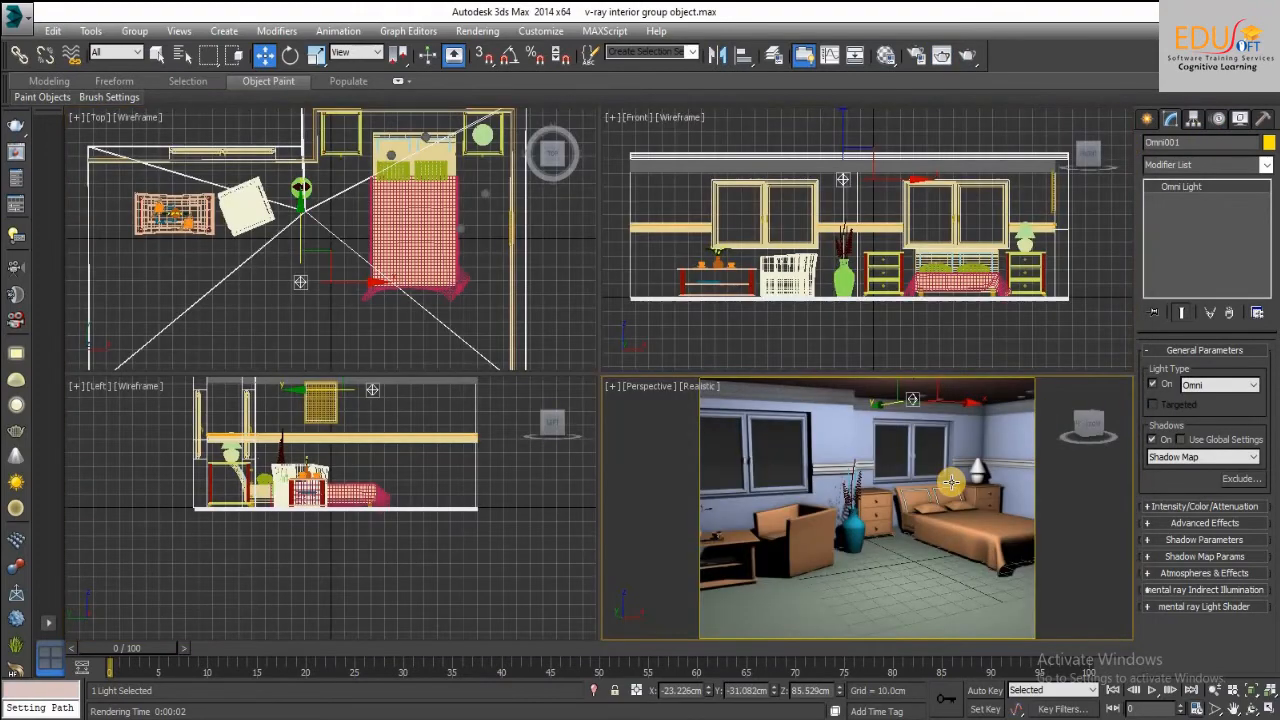
{"action": "left_click", "coordinate": [1160, 351]}
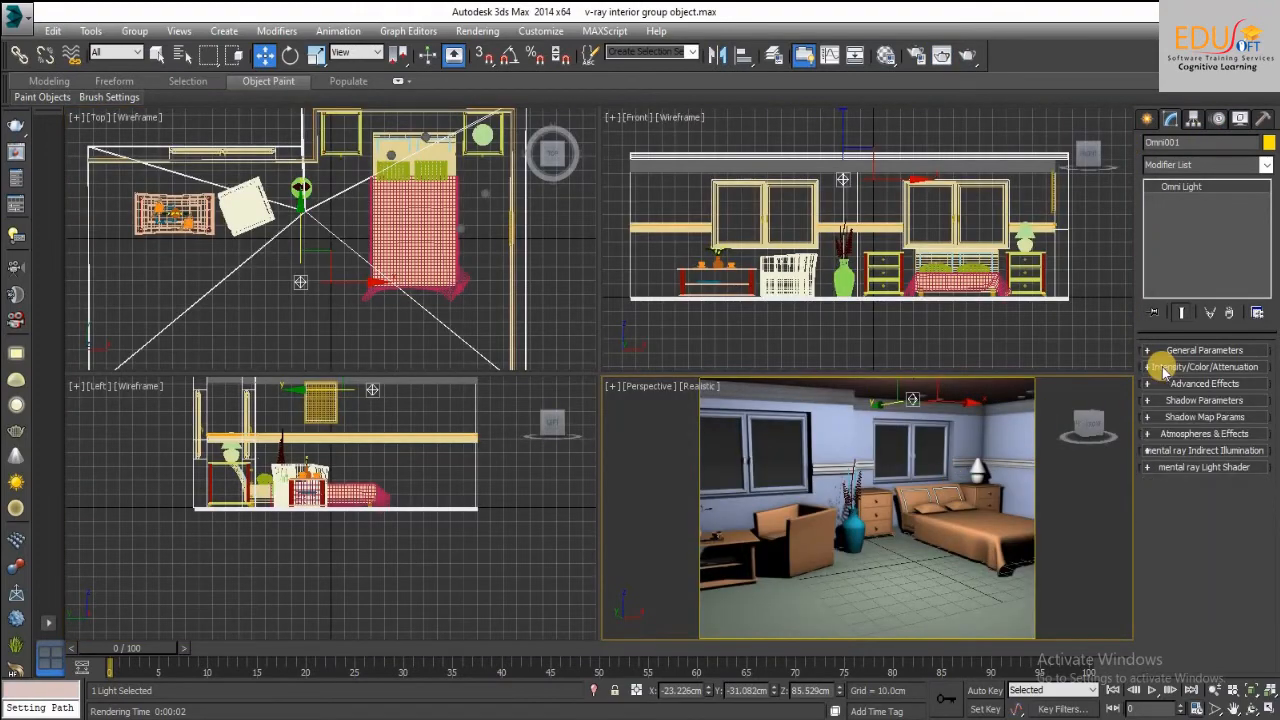
{"action": "left_click", "coordinate": [1218, 367]}
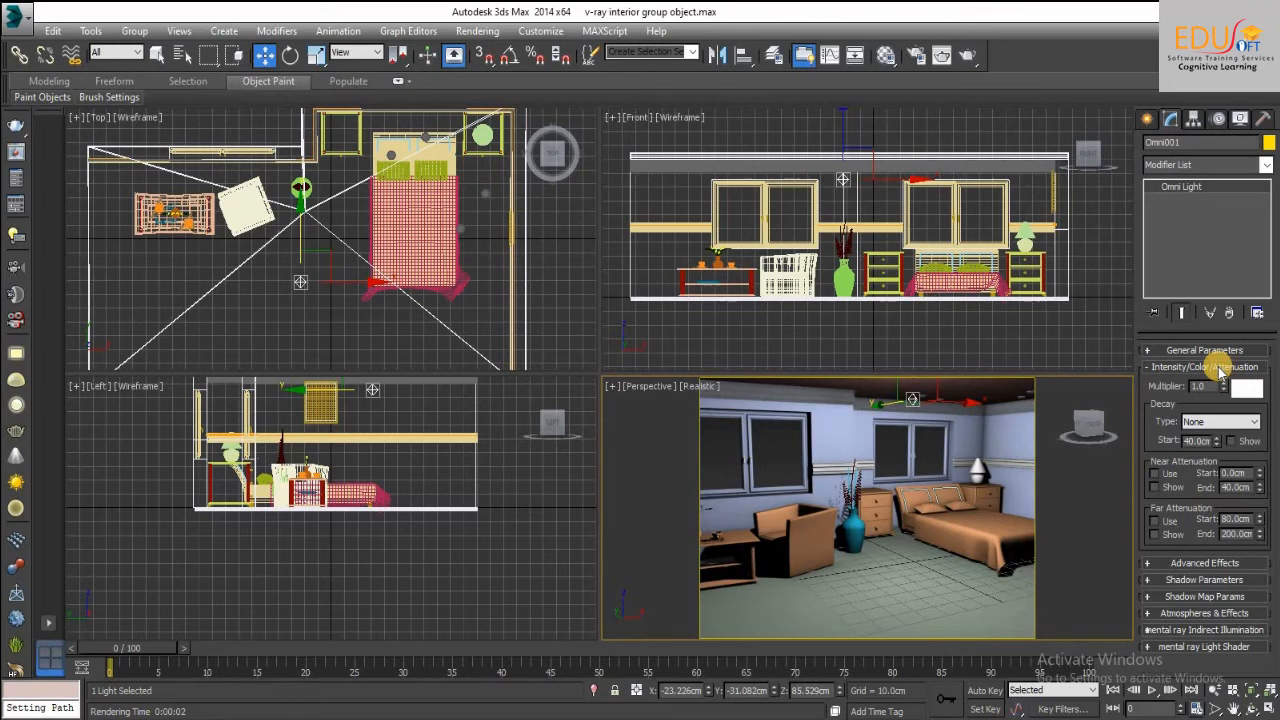
{"action": "left_click_drag", "start_coordinate": [1208, 386], "coordinate": [1155, 397]}
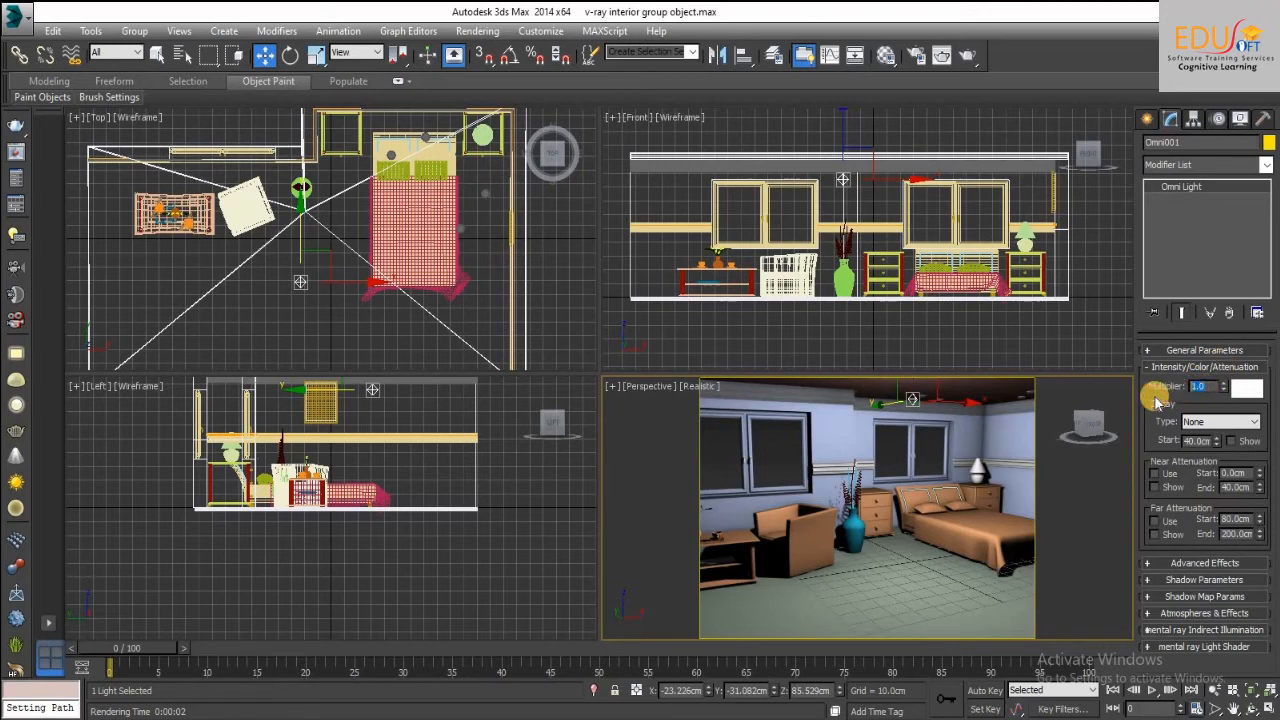
{"action": "type", "text": "2"}
{"action": "key", "text": "Return"}
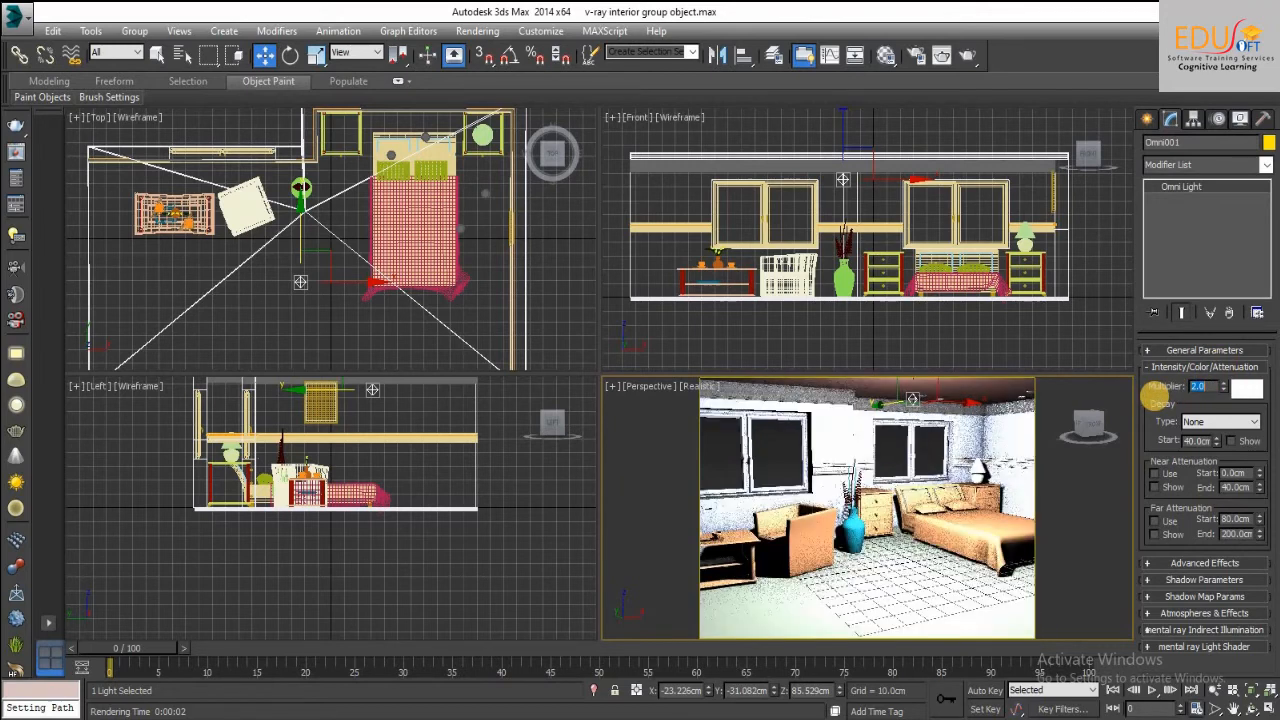
{"action": "key", "text": "alt+w"}
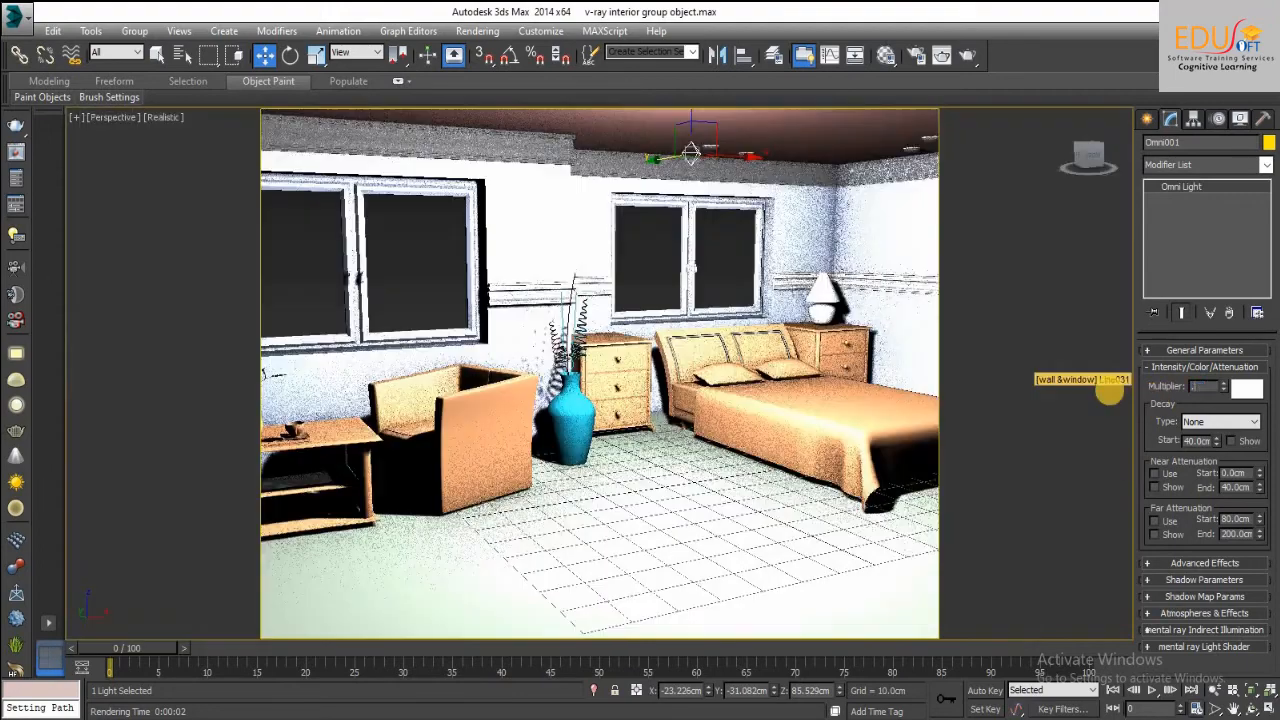
Try an intensity multiplier of 0.5 on the omni light and set it back to 1
{"action": "type", "text": ".5"}
{"action": "key", "text": "Return"}
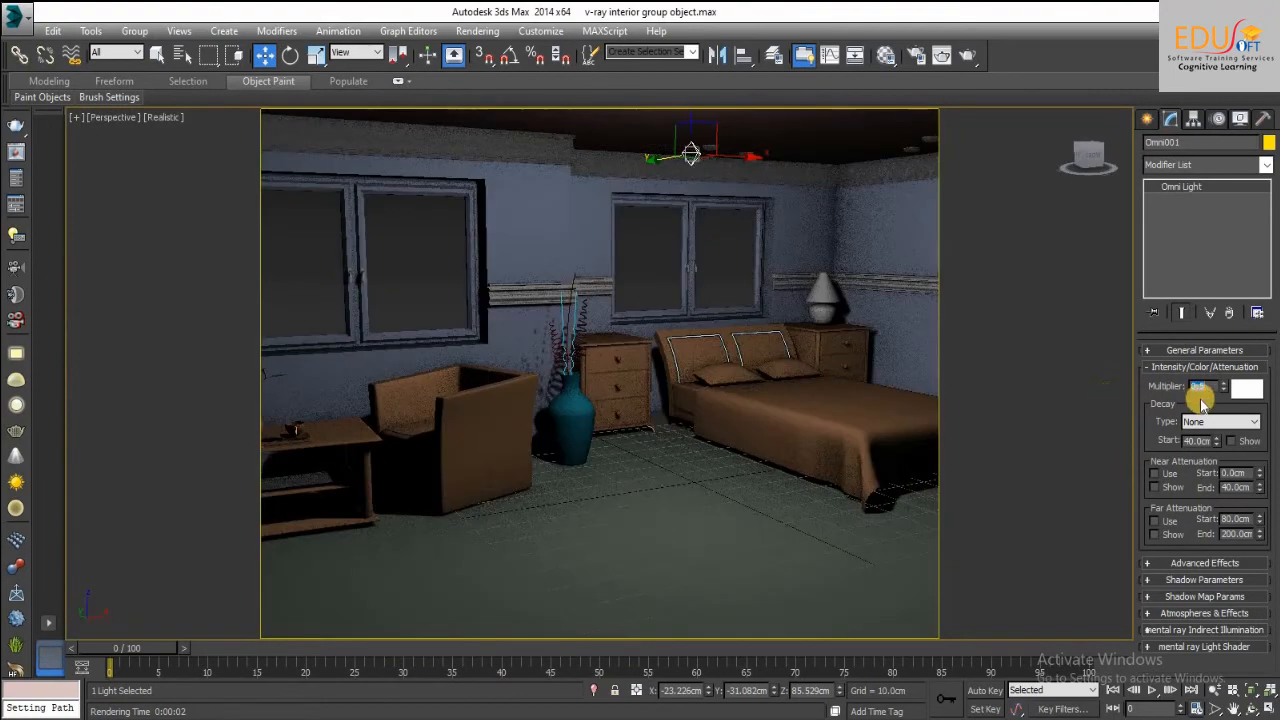
{"action": "type", "text": "1"}
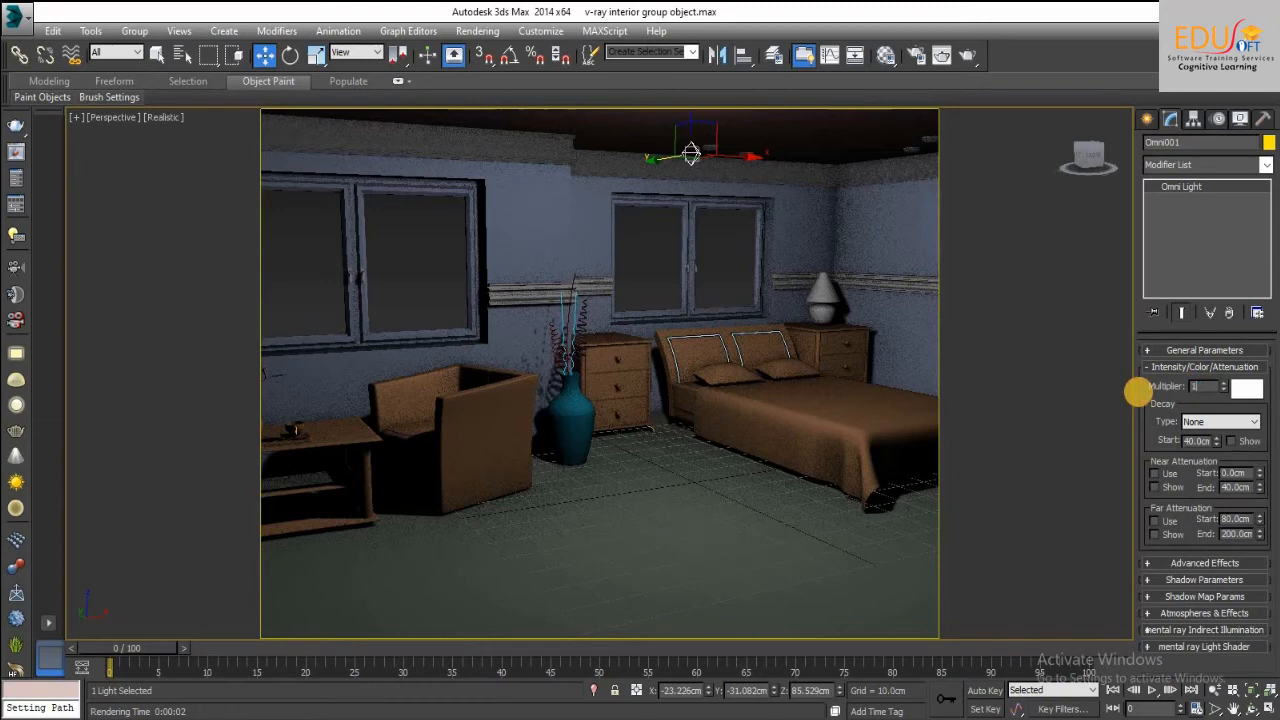
{"action": "key", "text": "Return"}
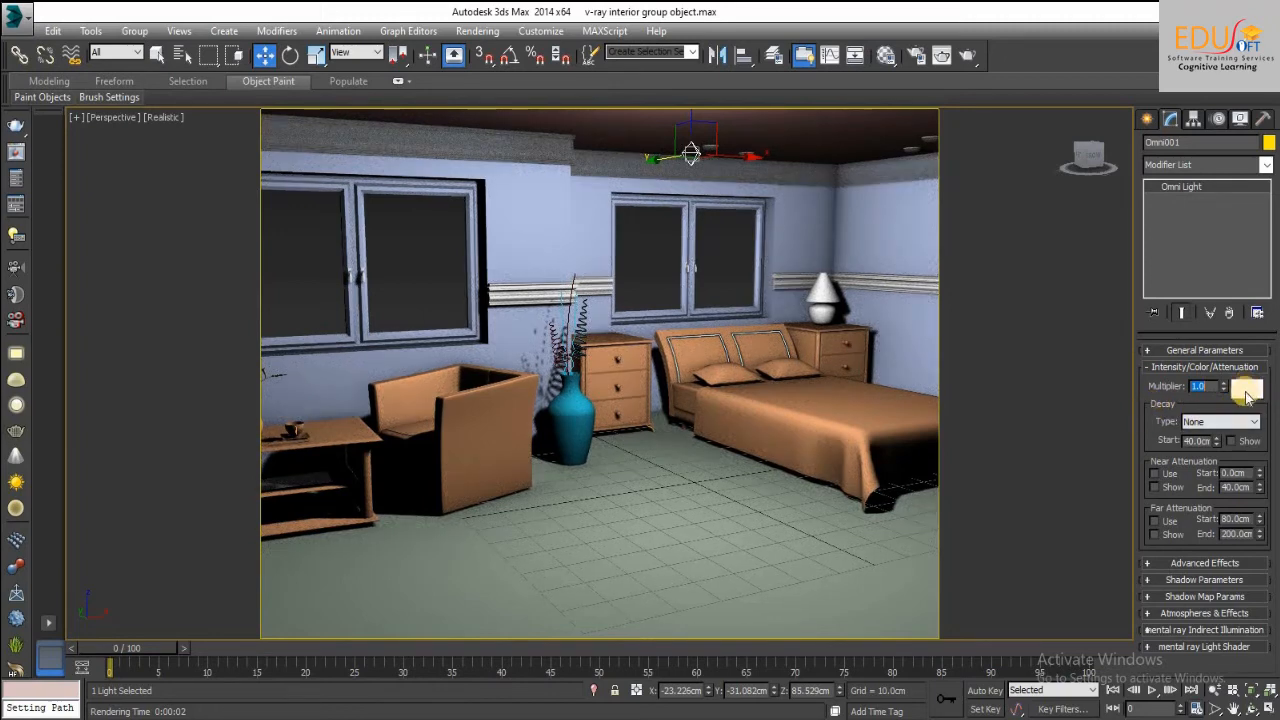
Try magenta and blue hues for the omni light's color, and cancel the color change
{"action": "left_click", "coordinate": [1246, 392]}
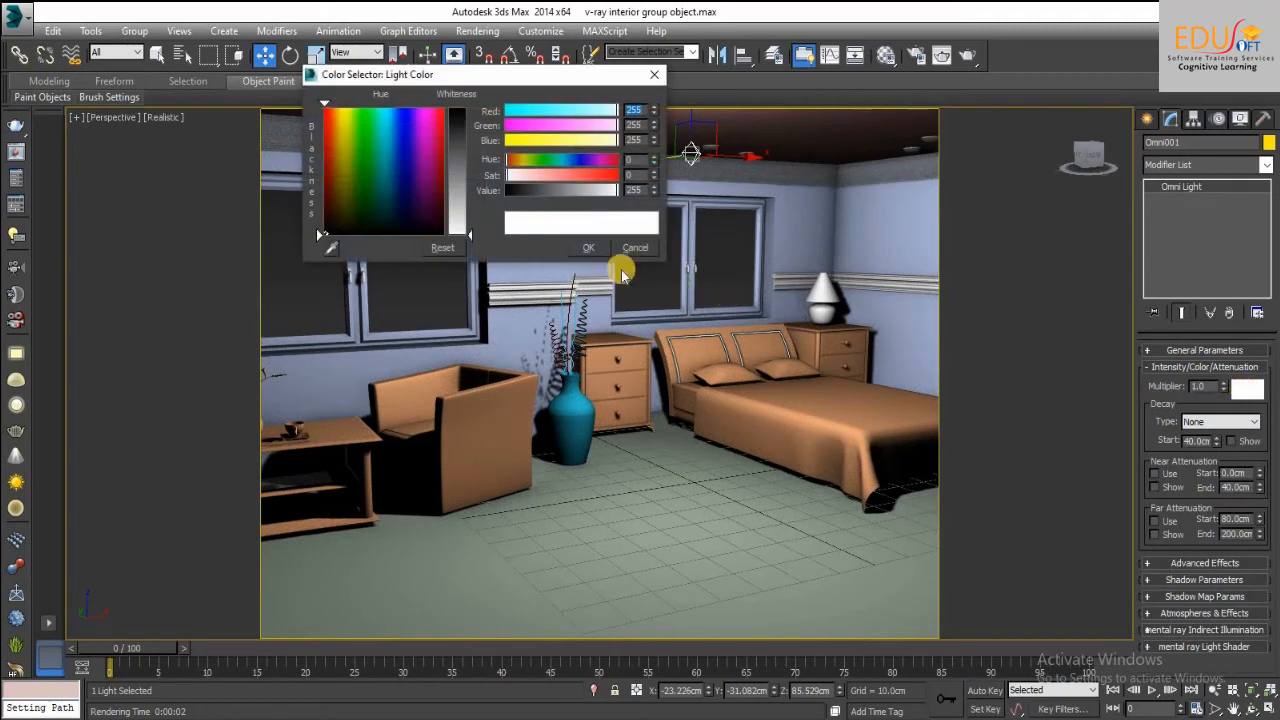
{"action": "left_click", "coordinate": [423, 130]}
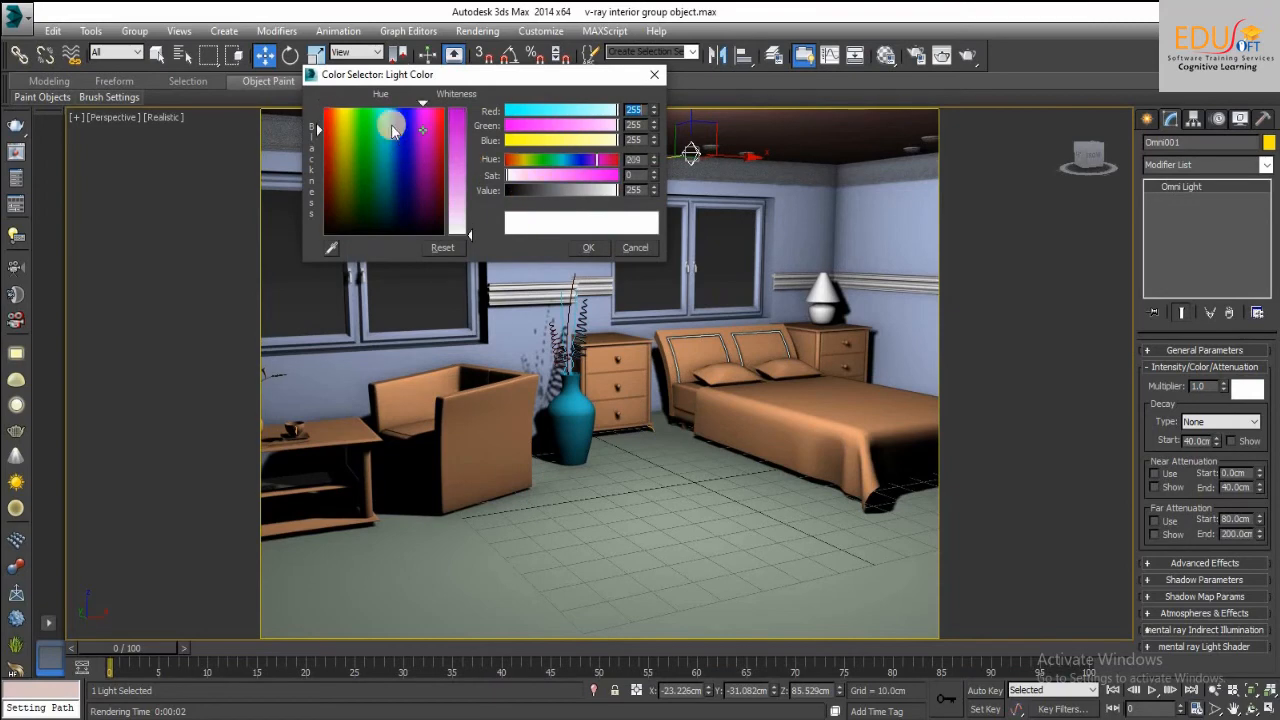
{"action": "left_click", "coordinate": [456, 125]}
{"action": "left_click_drag", "start_coordinate": [403, 130], "coordinate": [409, 174]}
{"action": "left_click", "coordinate": [635, 247]}
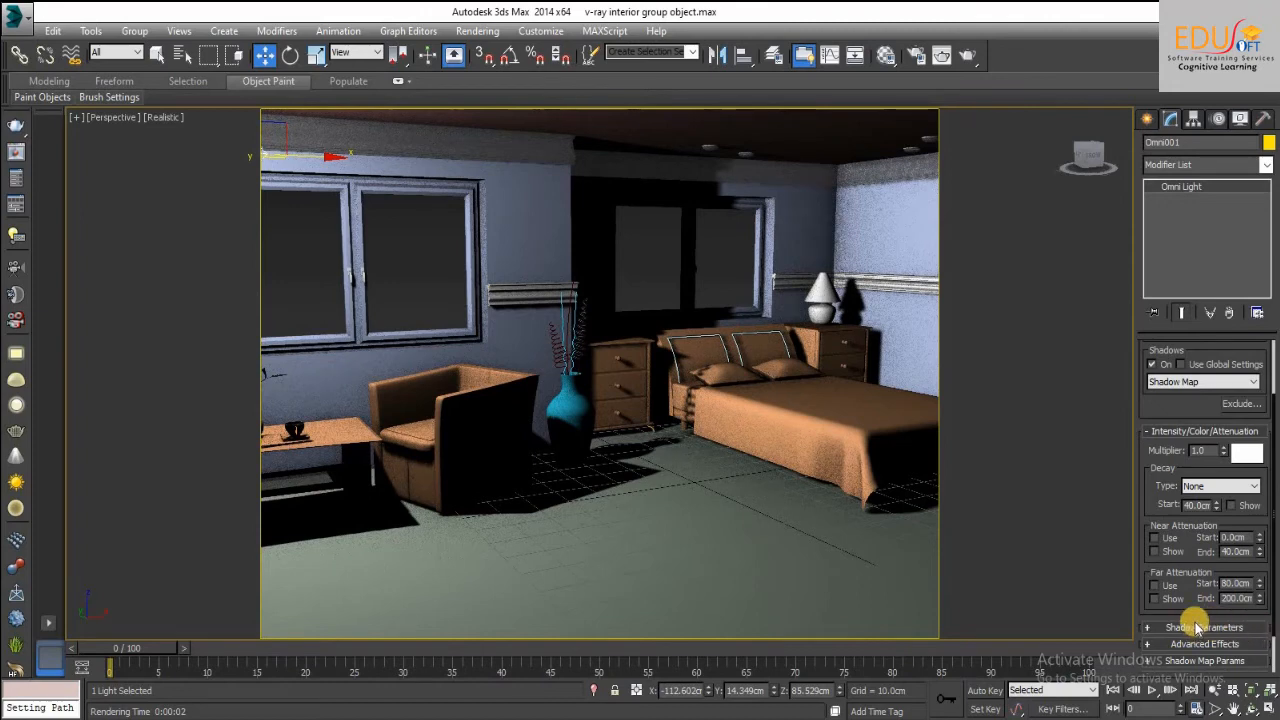
Try a pink object shadow color (red 230, green 0, blue 119) on the omni light and undo it
{"action": "left_click", "coordinate": [1150, 627]}
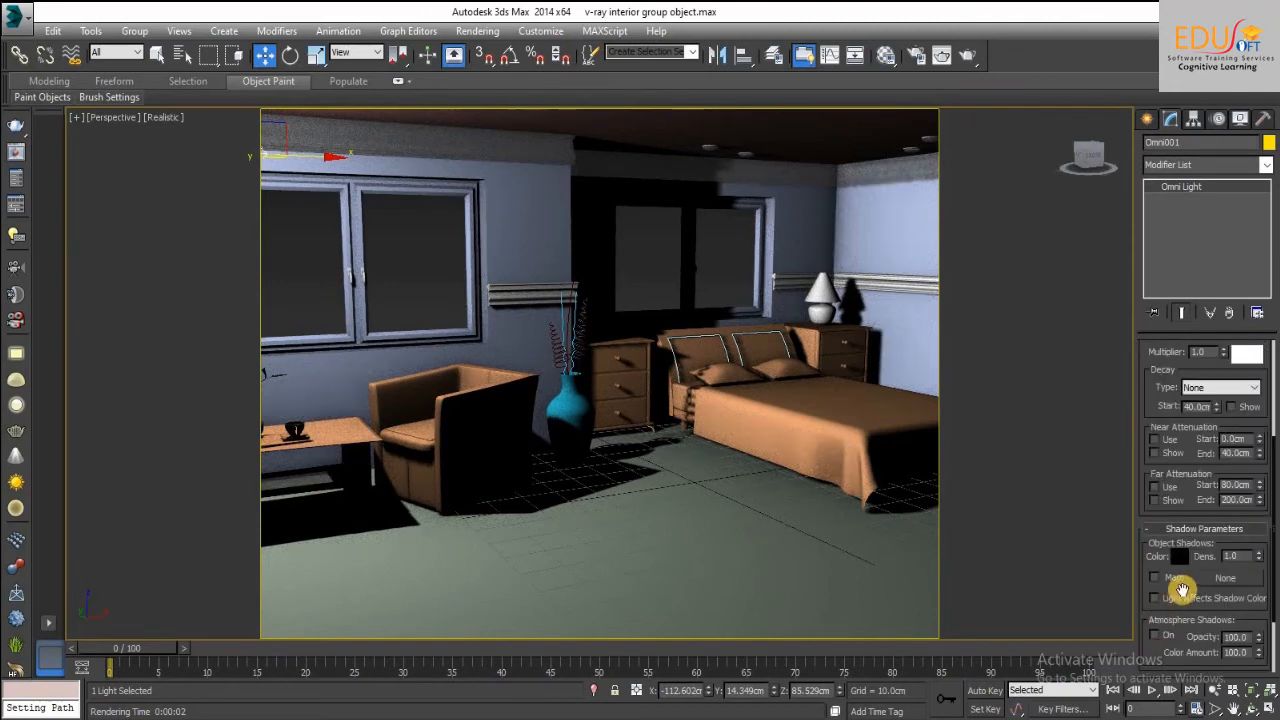
{"action": "scroll", "coordinate": [1182, 590], "scroll_direction": "down", "scroll_amount": 3}
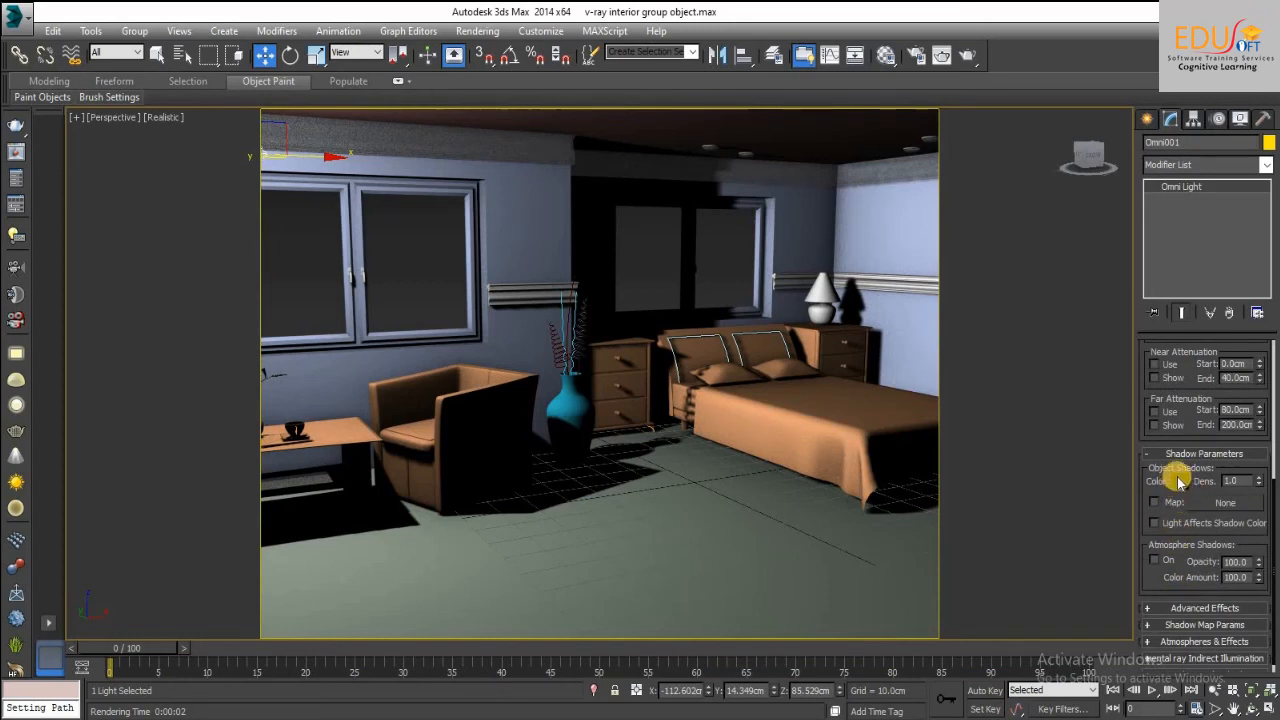
{"action": "left_click", "coordinate": [1178, 482]}
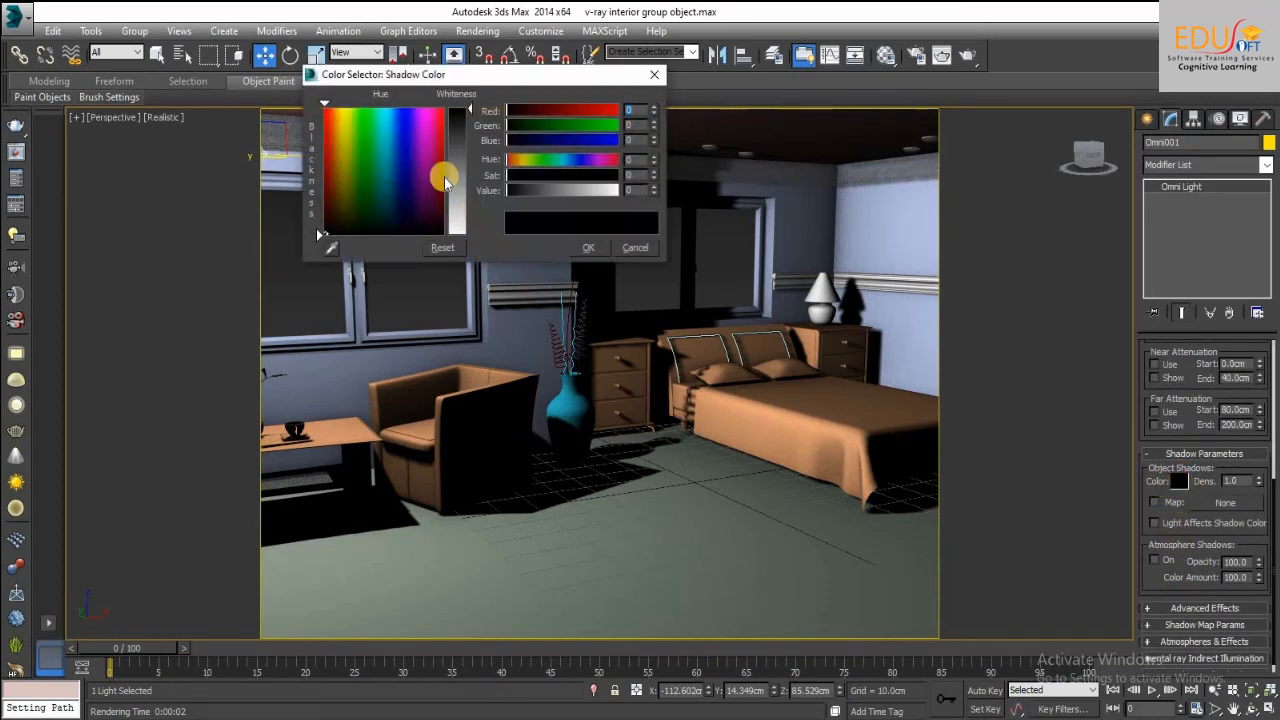
{"action": "left_click_drag", "start_coordinate": [445, 180], "coordinate": [434, 121]}
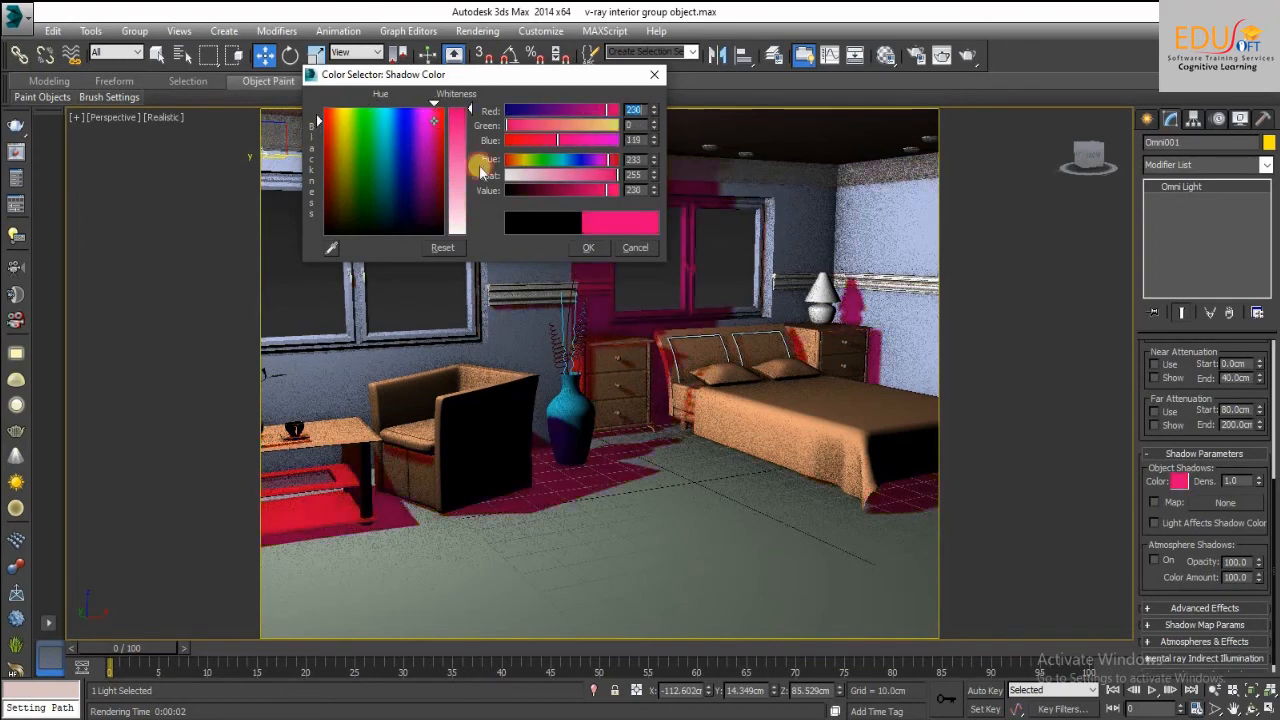
{"action": "left_click", "coordinate": [584, 249]}
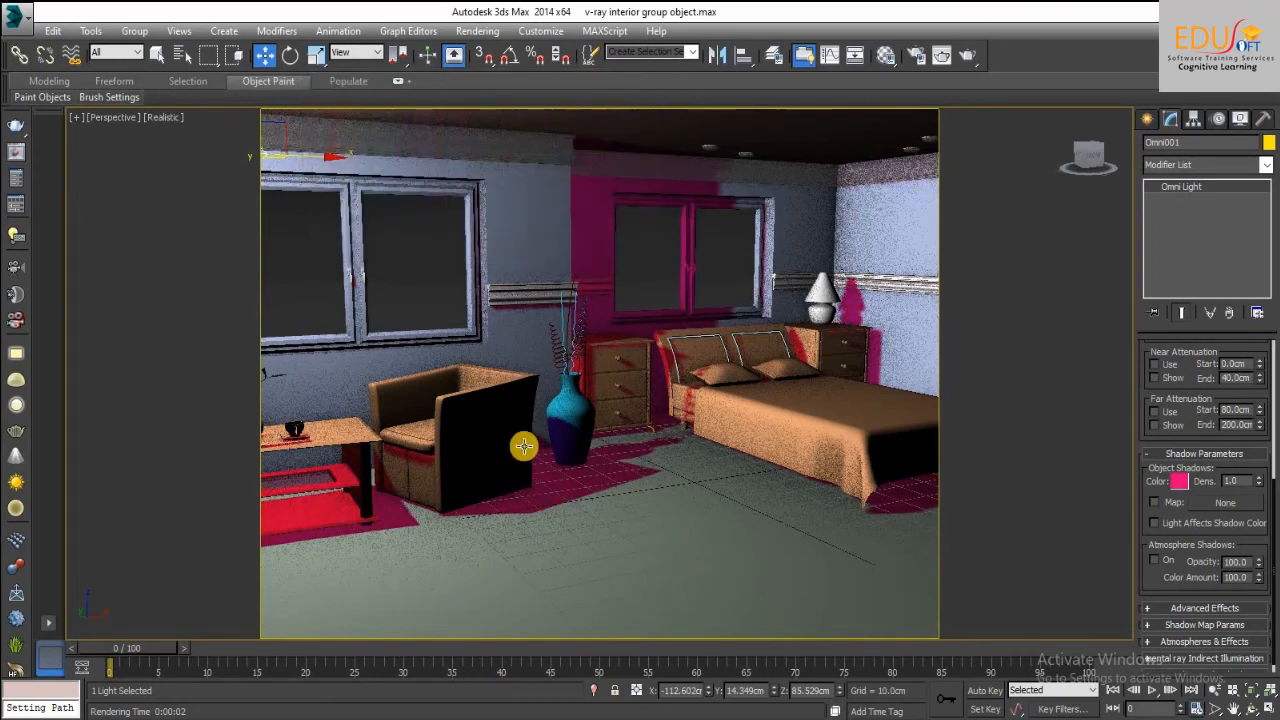
{"action": "key", "text": "ctrl+z"}
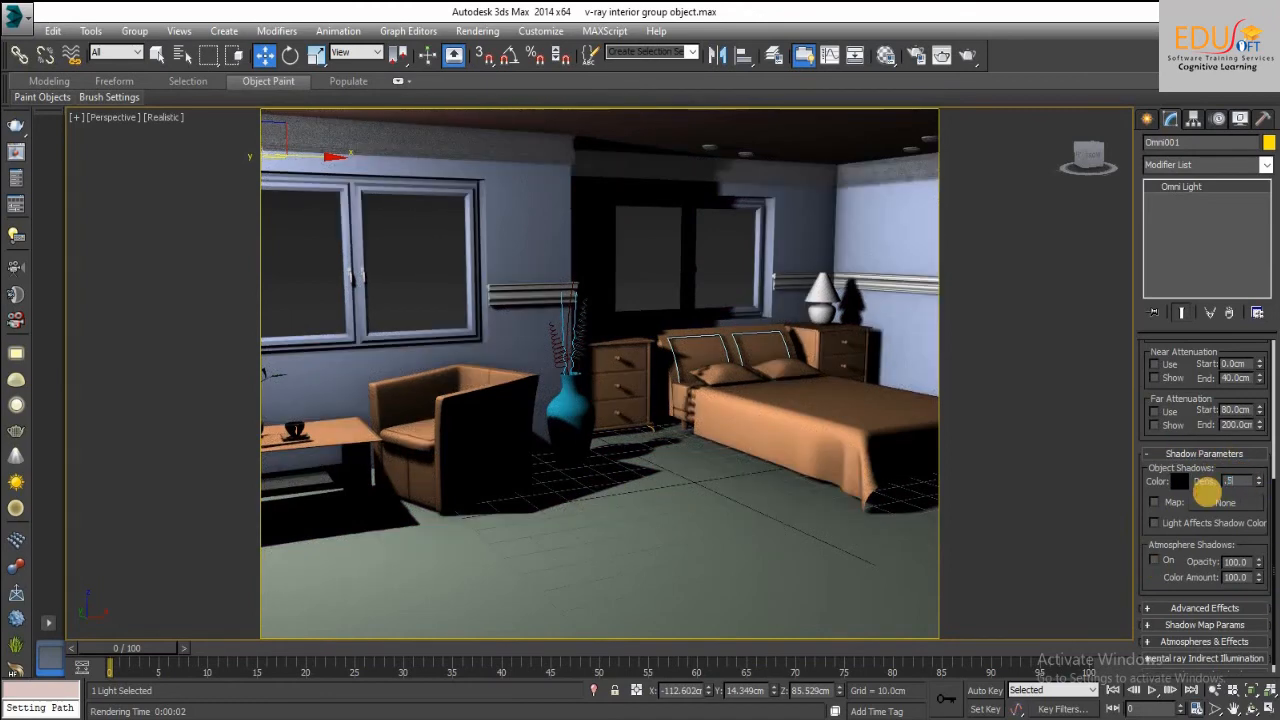
Set the omni light's object shadow density to 0.5, render the perspective view and close the render window
{"action": "key", "text": "Return"}
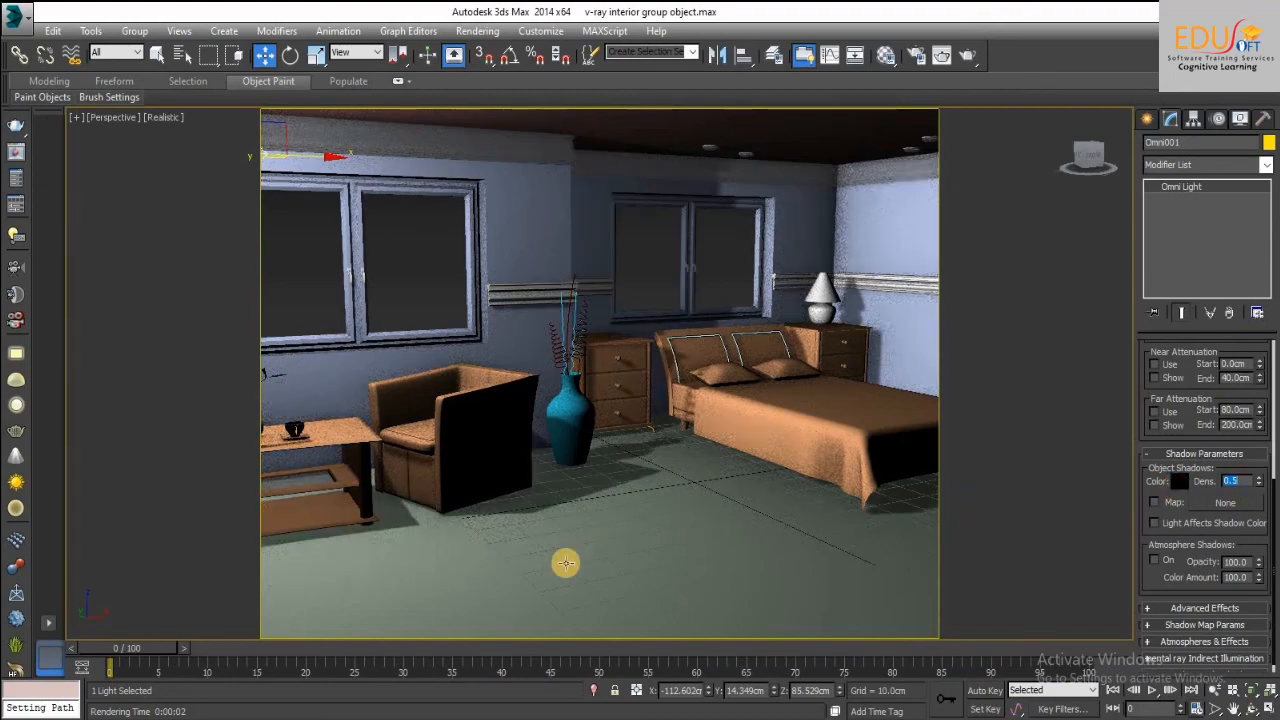
{"action": "left_click", "coordinate": [965, 53]}
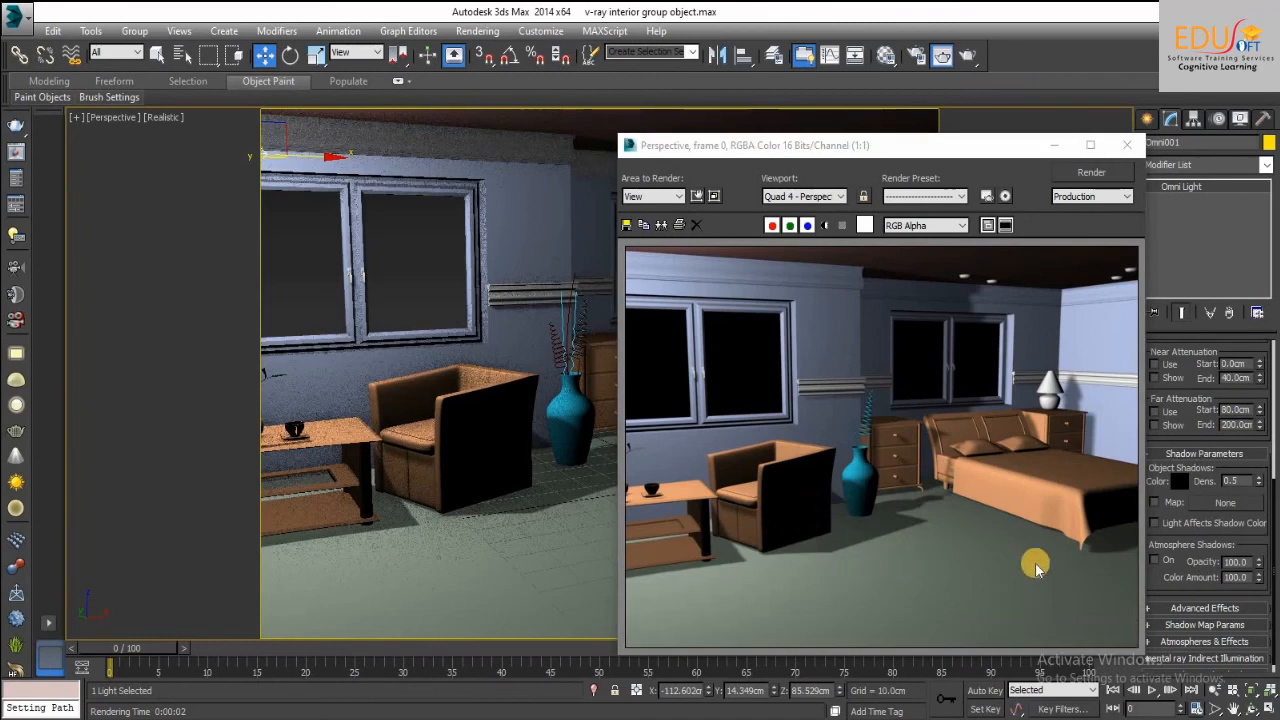
{"action": "left_click", "coordinate": [1127, 145]}
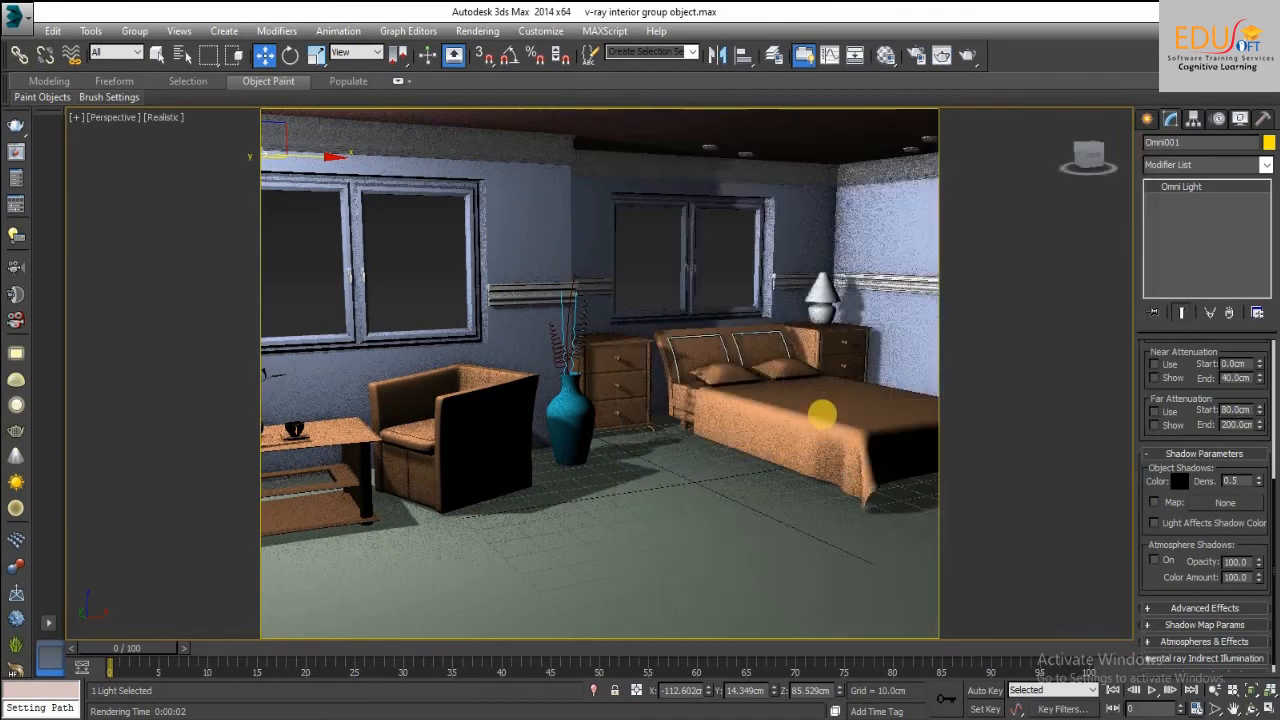